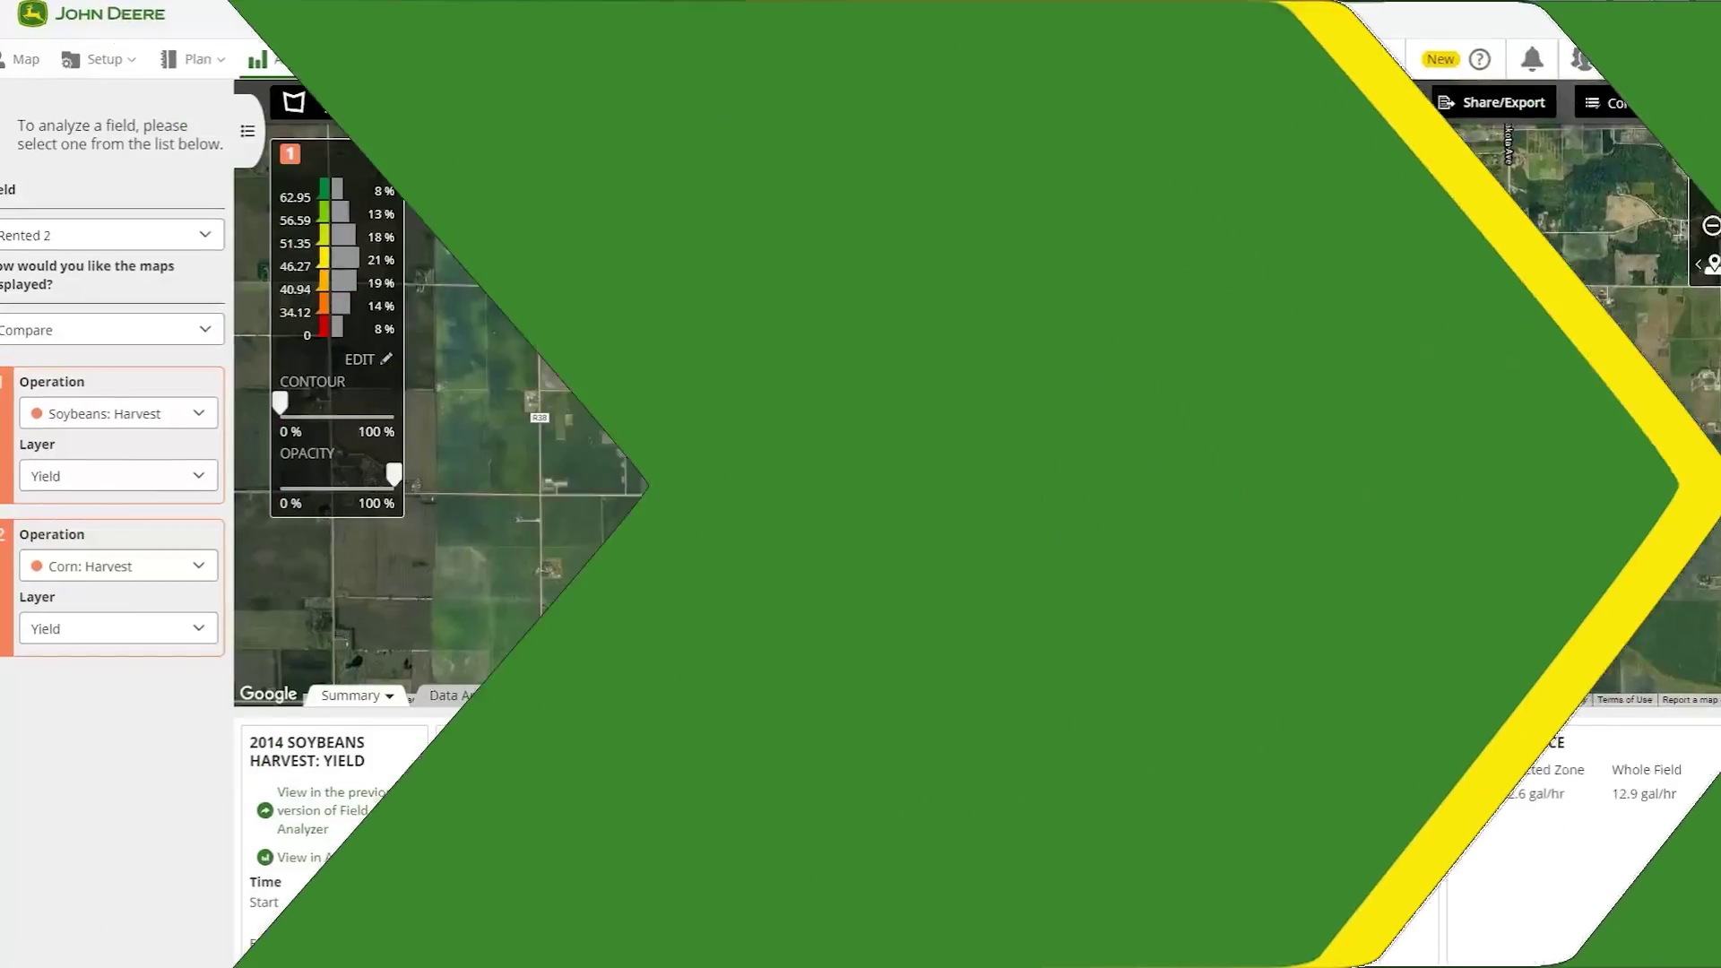
# Enlarge the data panels below the maps and show the Speed layer on the field map.
pyautogui.scroll(1, 714, 430)
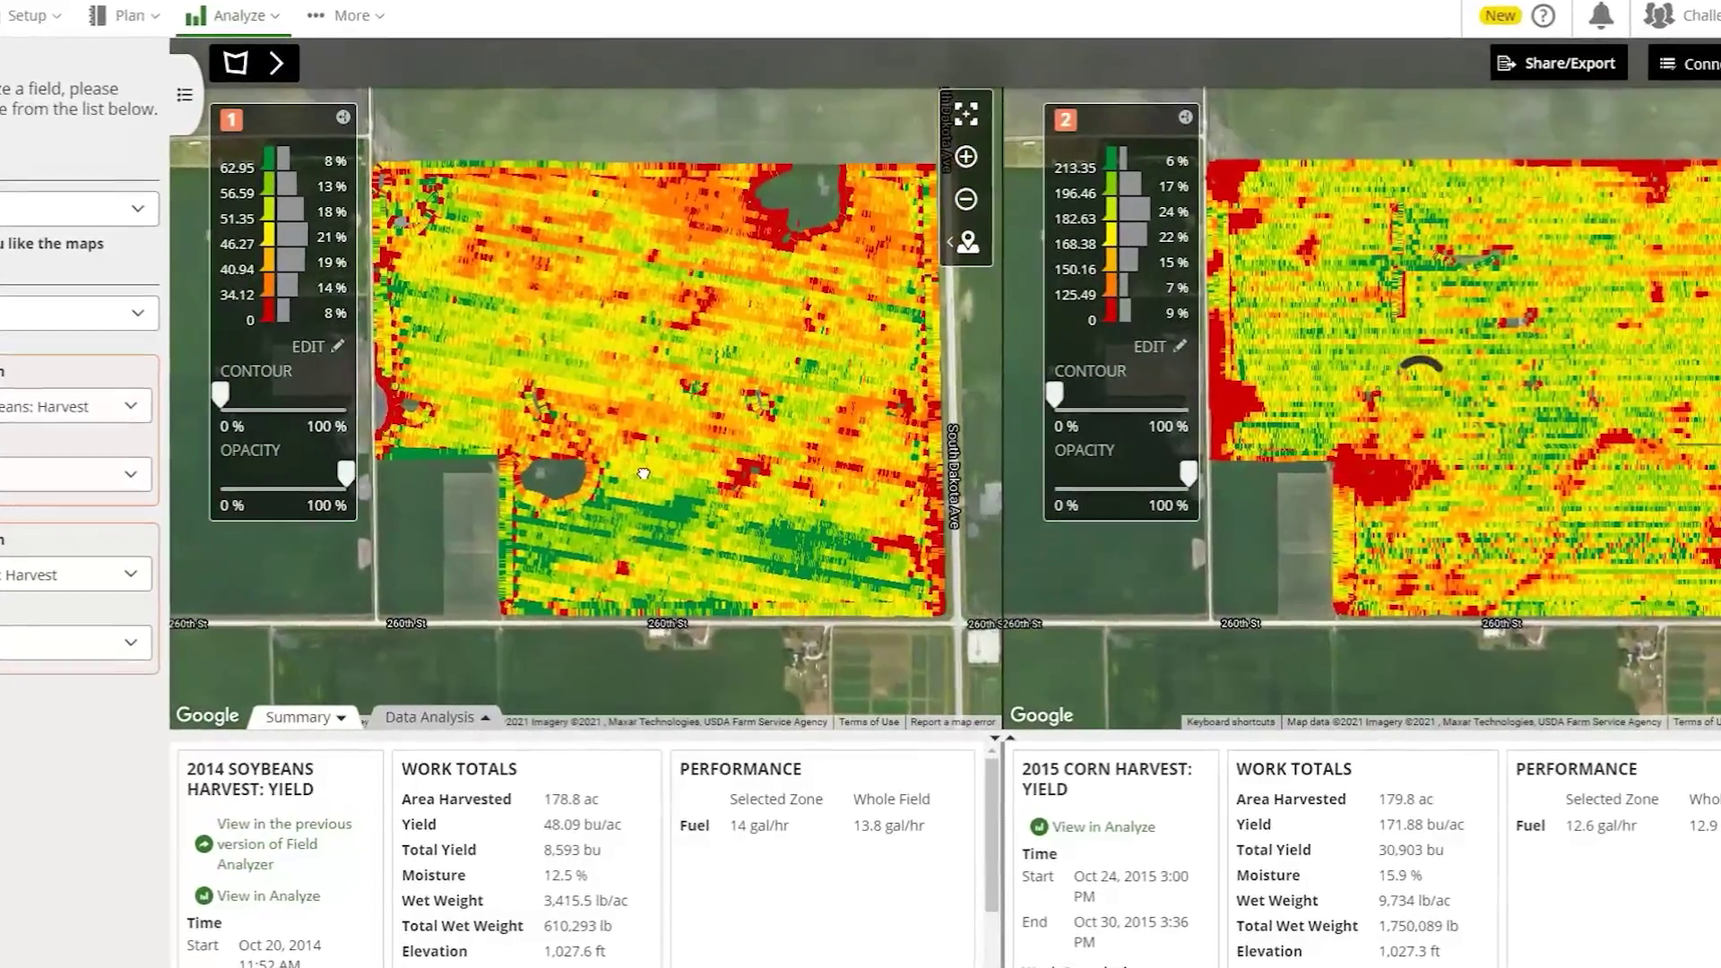
pyautogui.moveTo(707, 732); pyautogui.dragTo(708, 653)
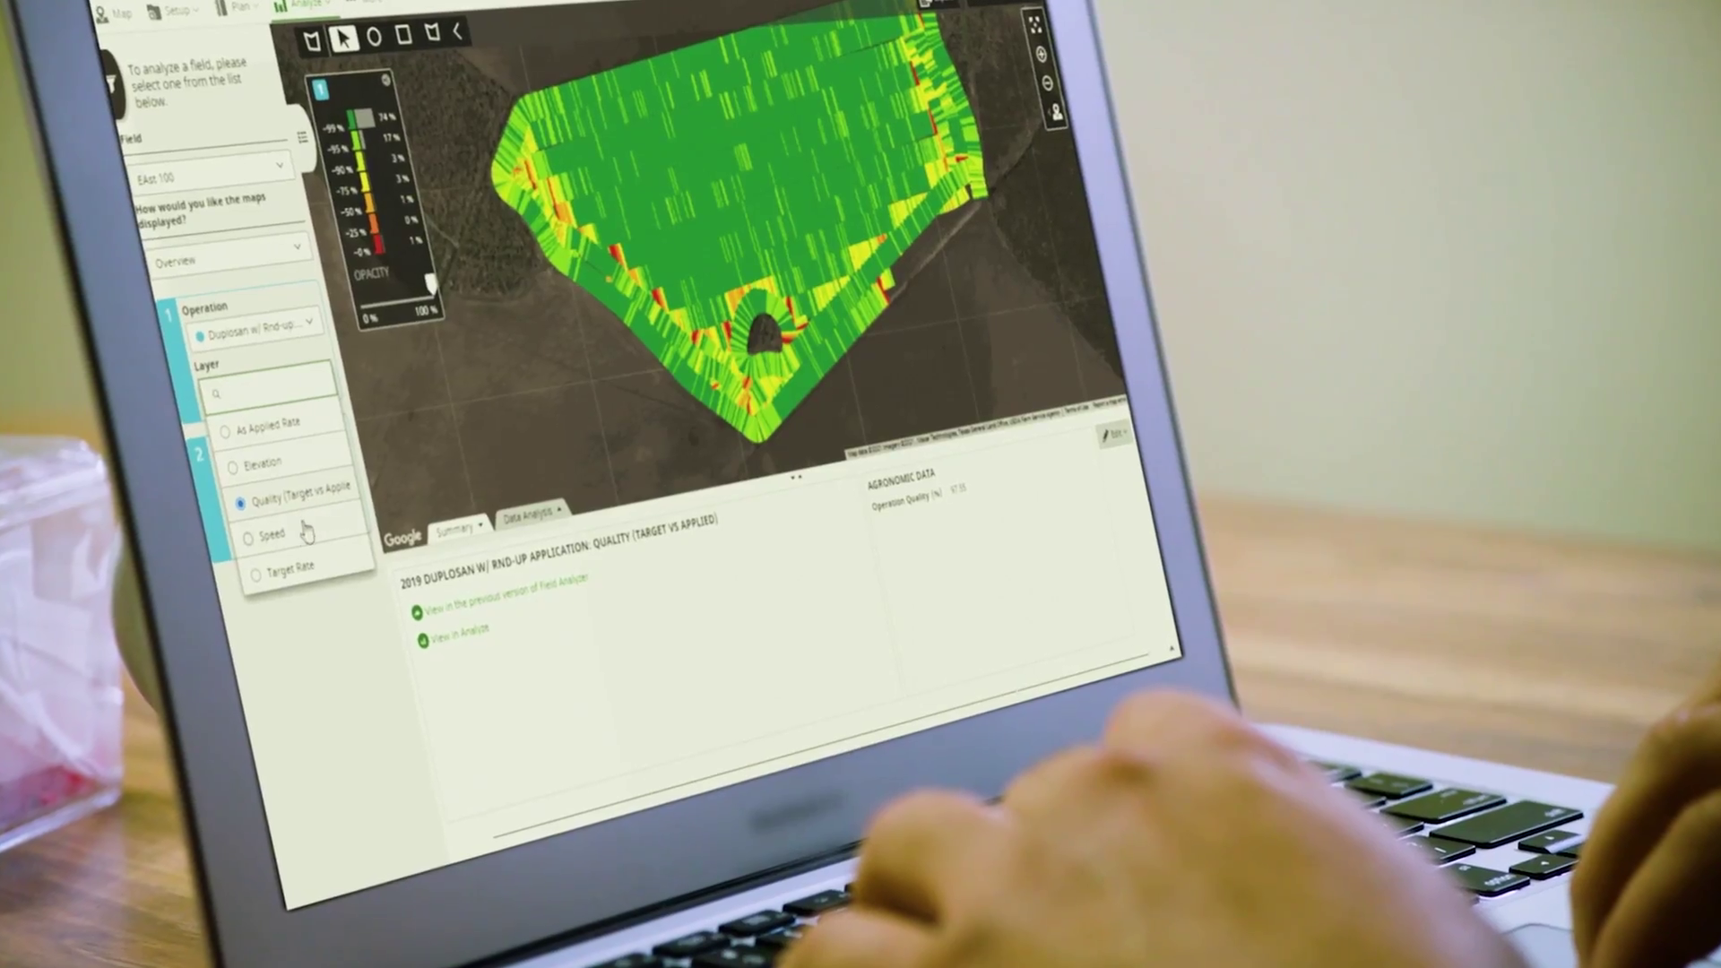
pyautogui.click(301, 543)
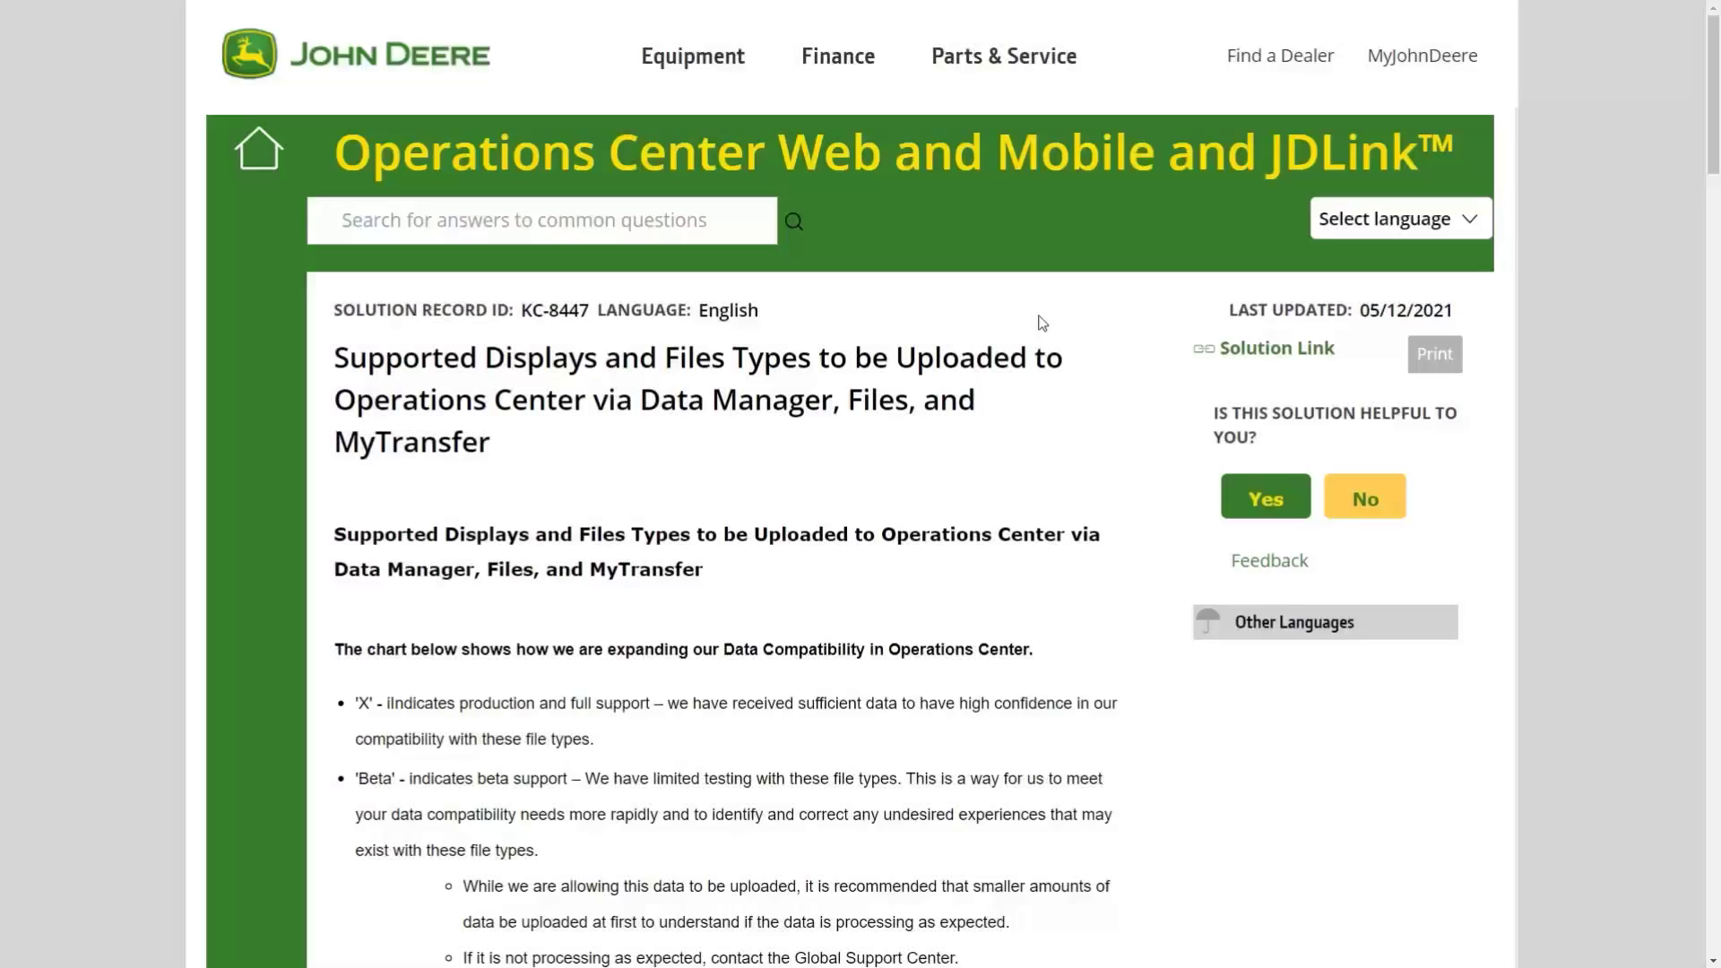
# Scroll the support article down to the Data Compatibility table.
pyautogui.scroll(-7, 1047, 319)
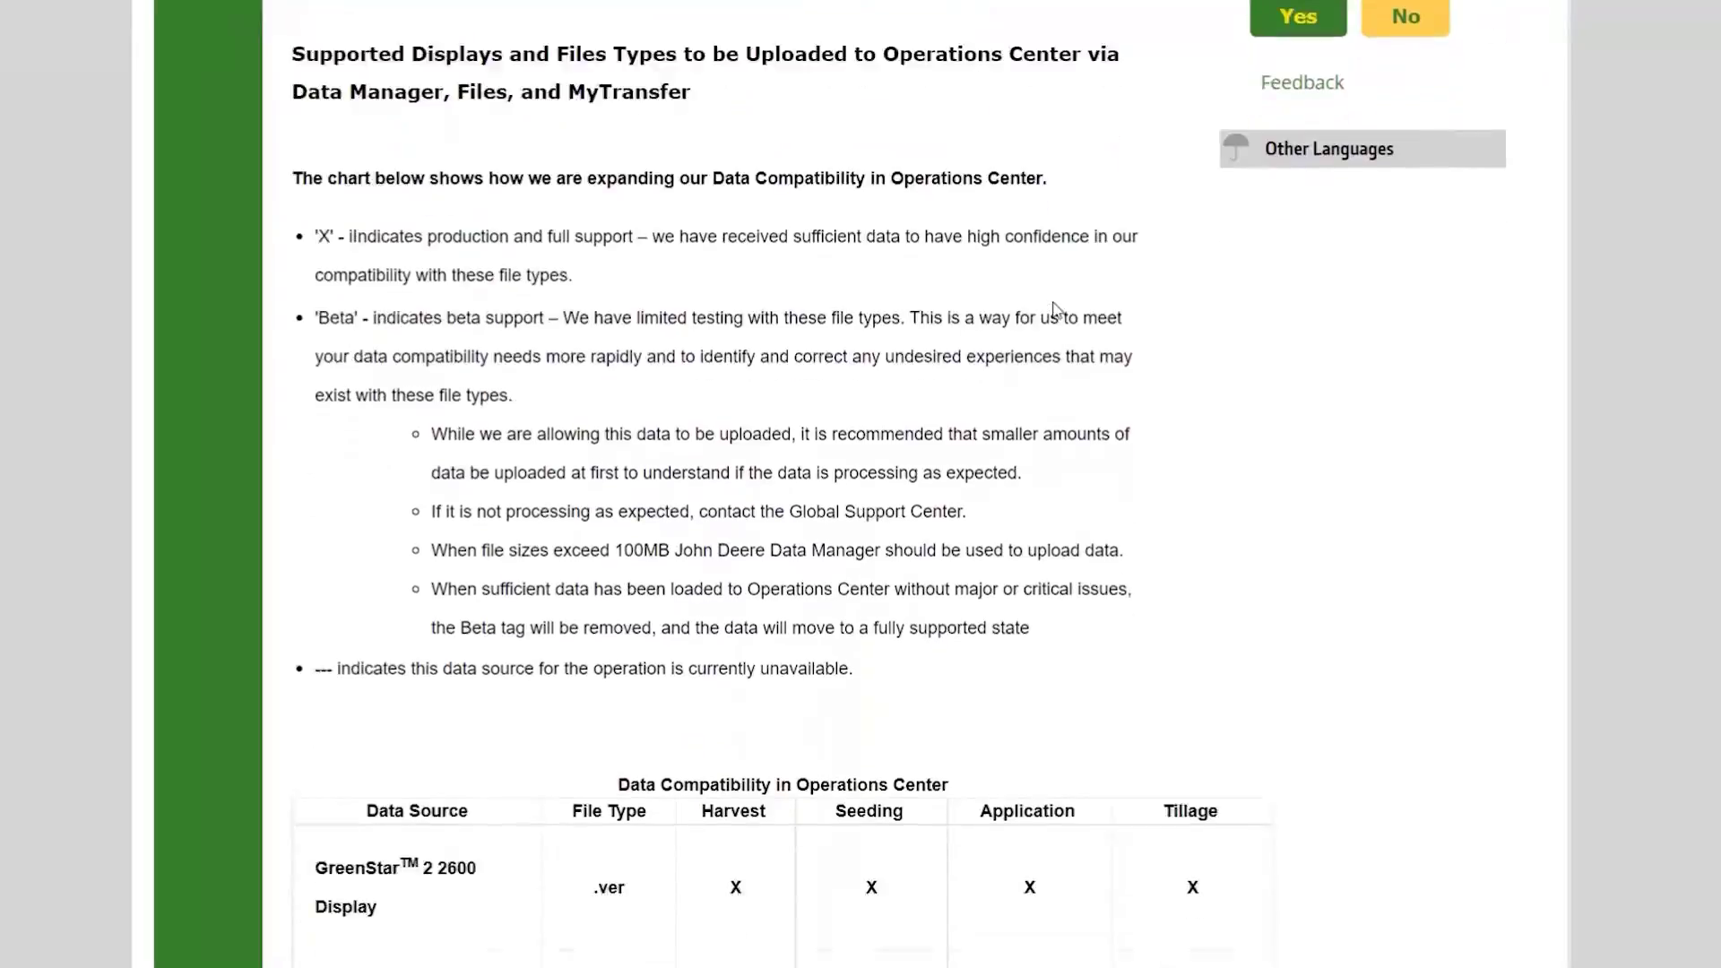
pyautogui.scroll(-4, 1056, 311)
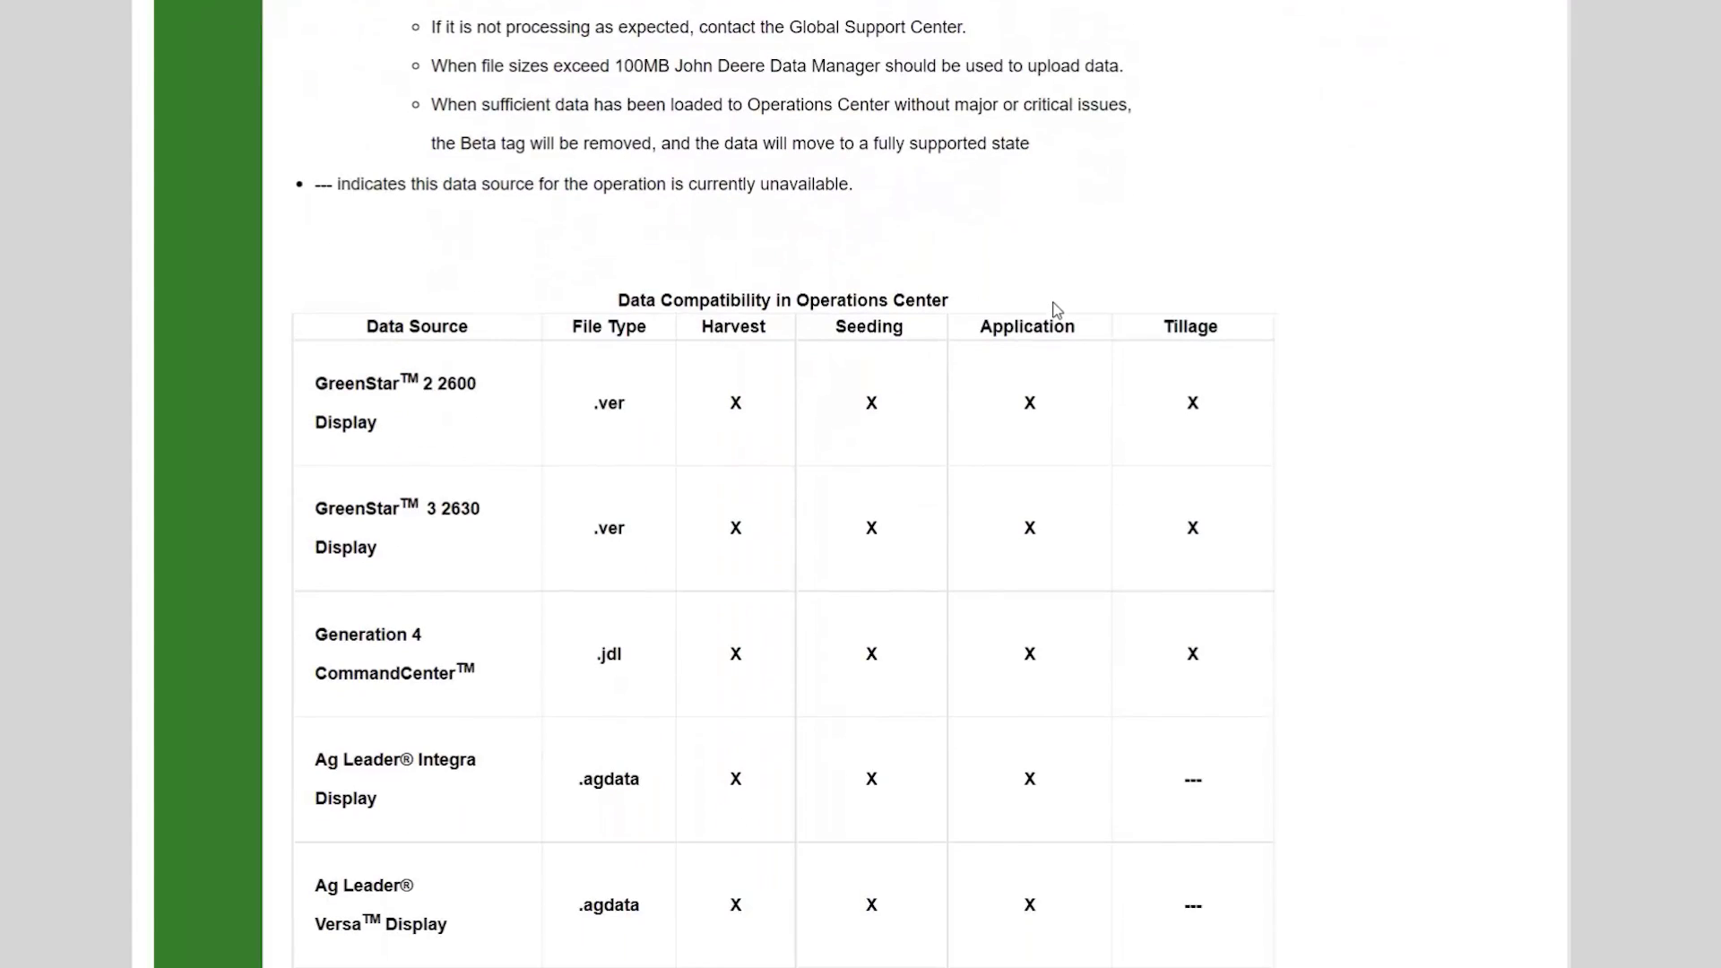
pyautogui.scroll(-2, 1056, 310)
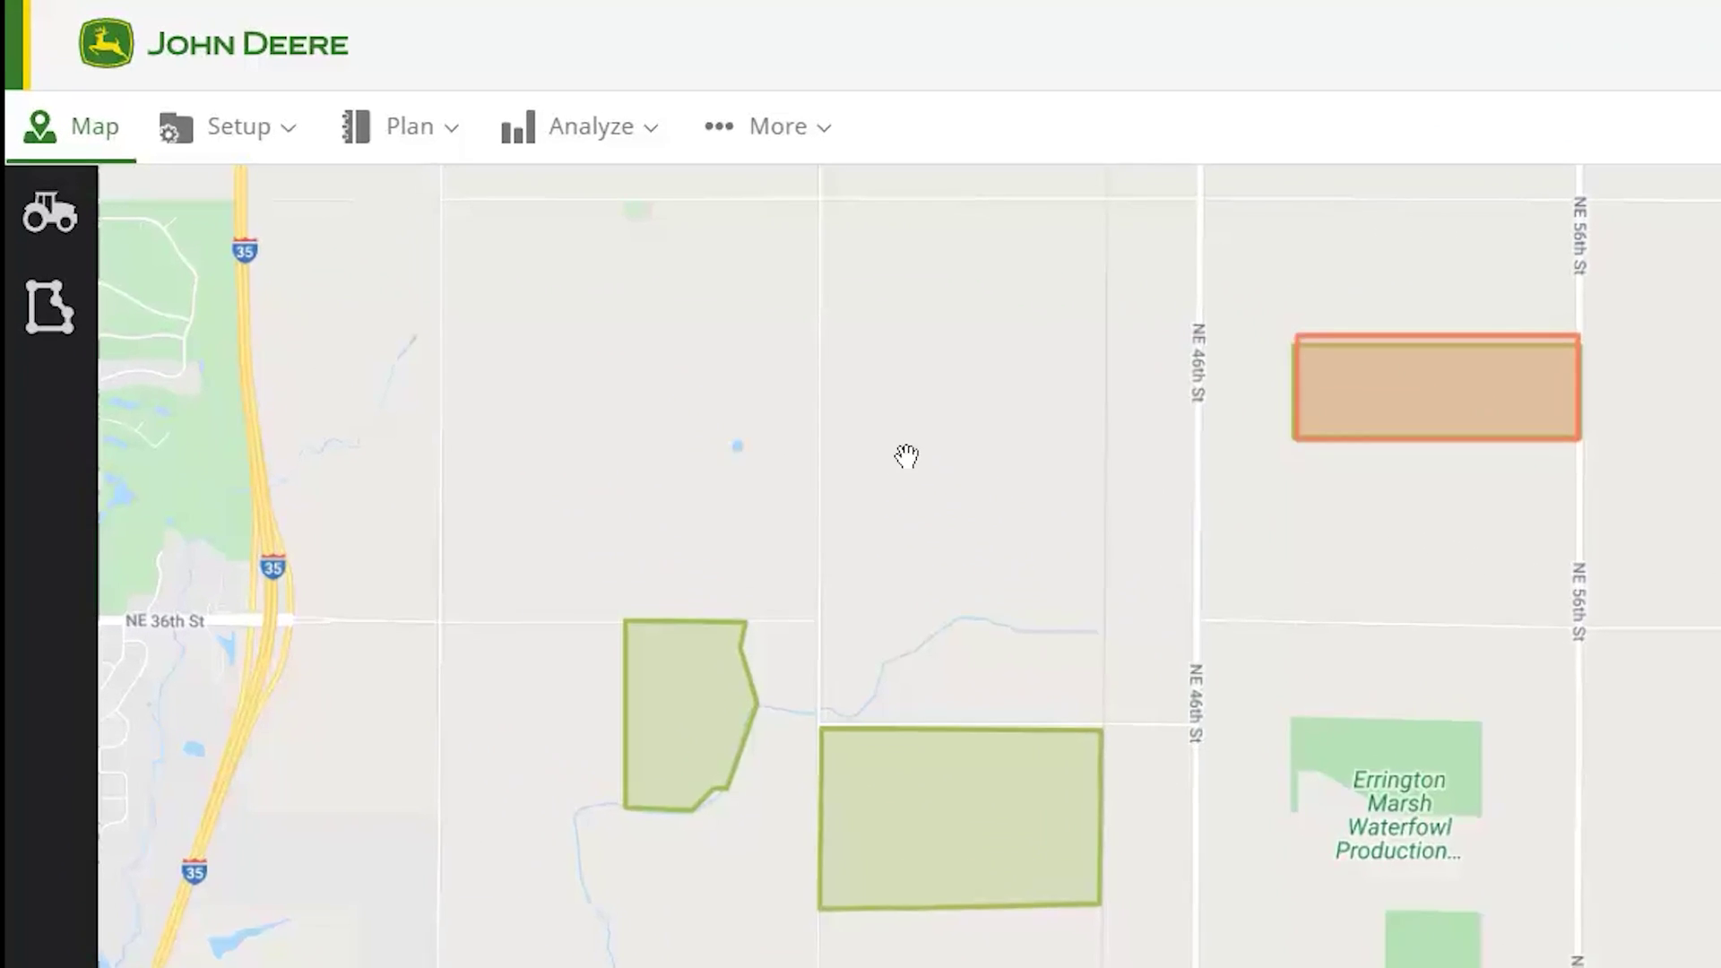
# Download the John Deere Data Manager installer from the More tools menu.
pyautogui.click(947, 179)
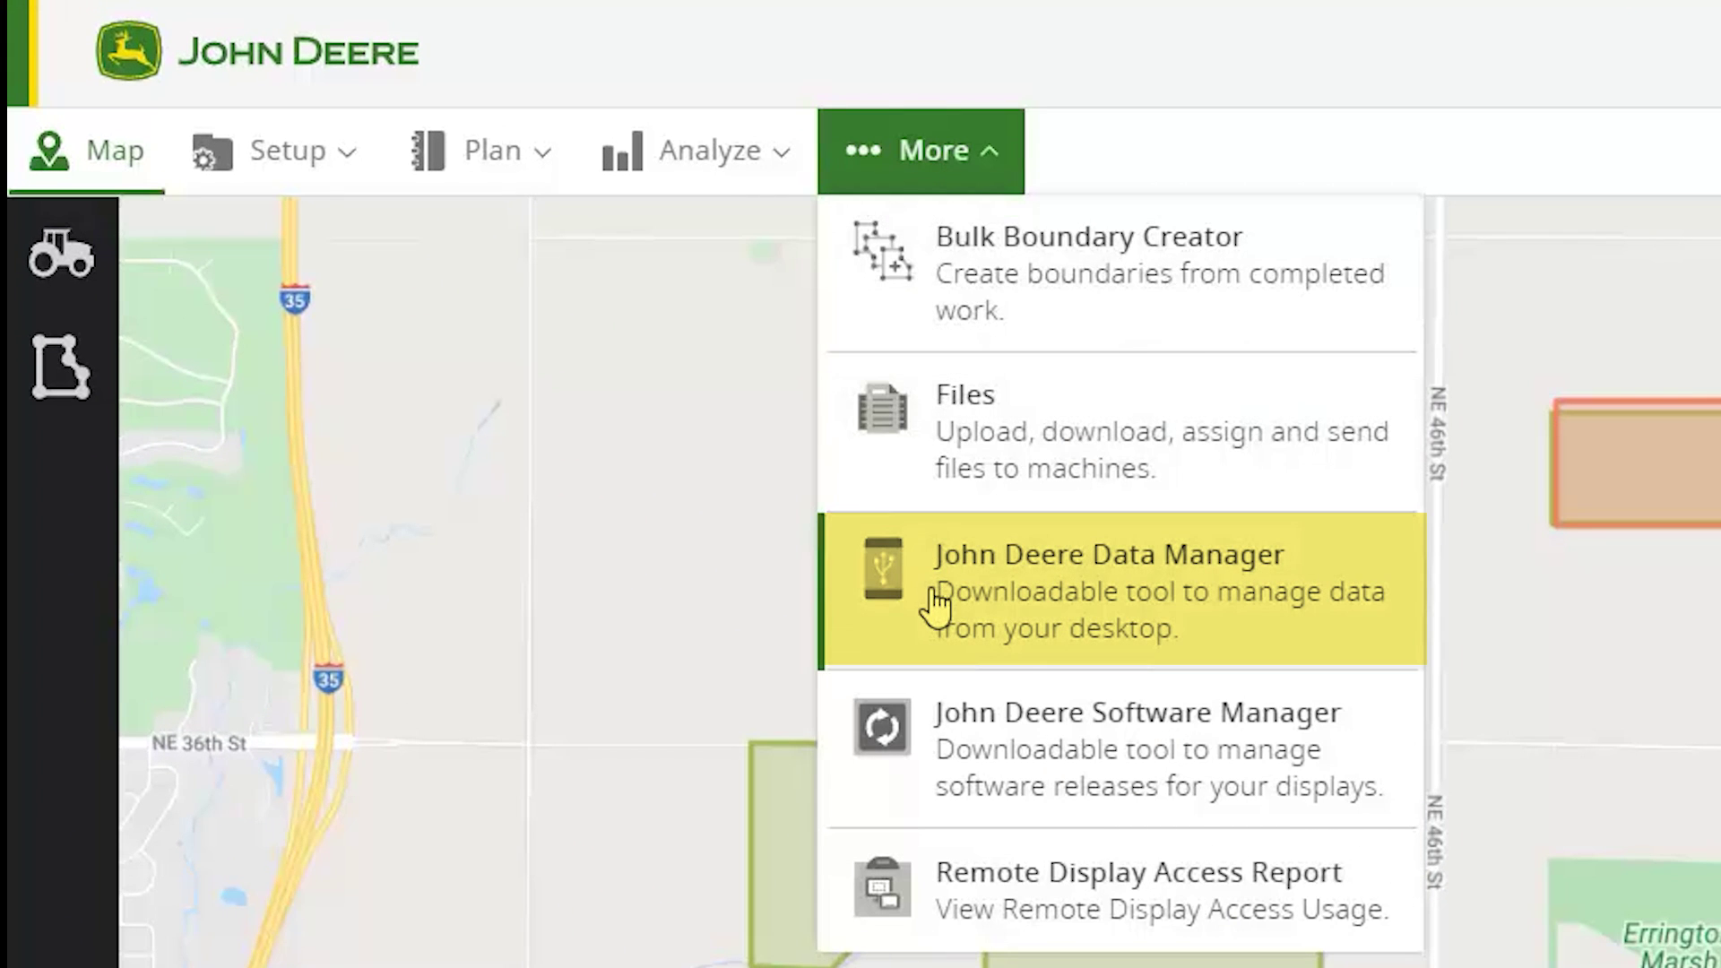
pyautogui.click(936, 606)
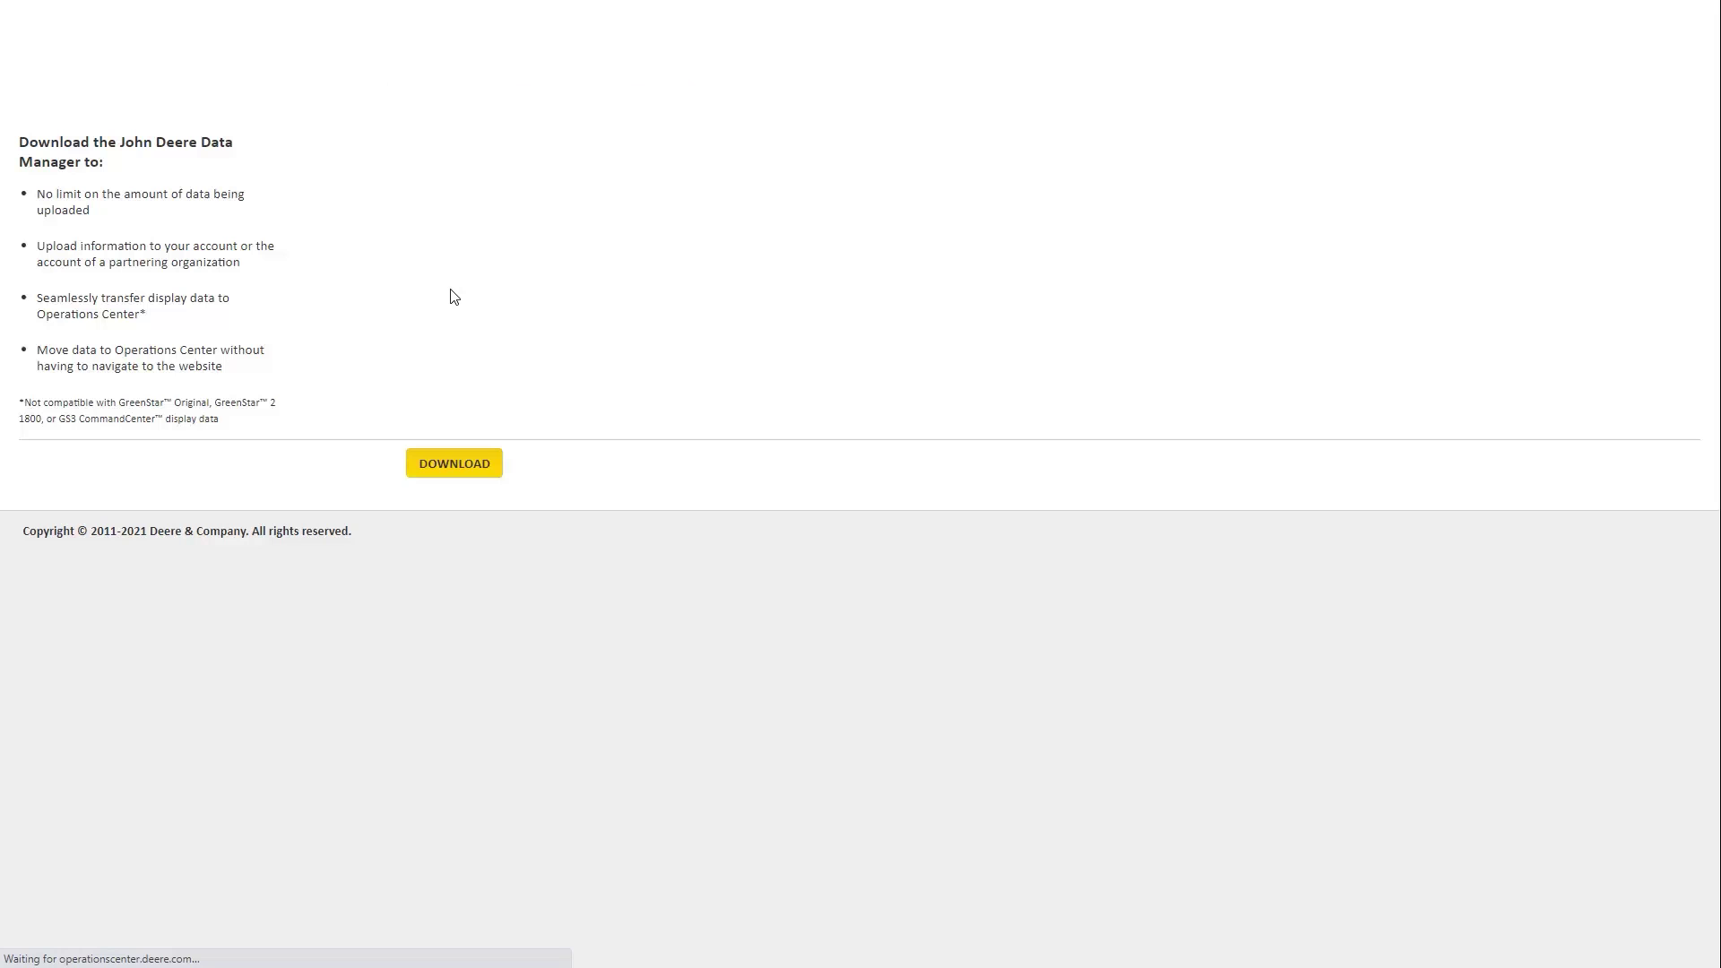
pyautogui.click(482, 476)
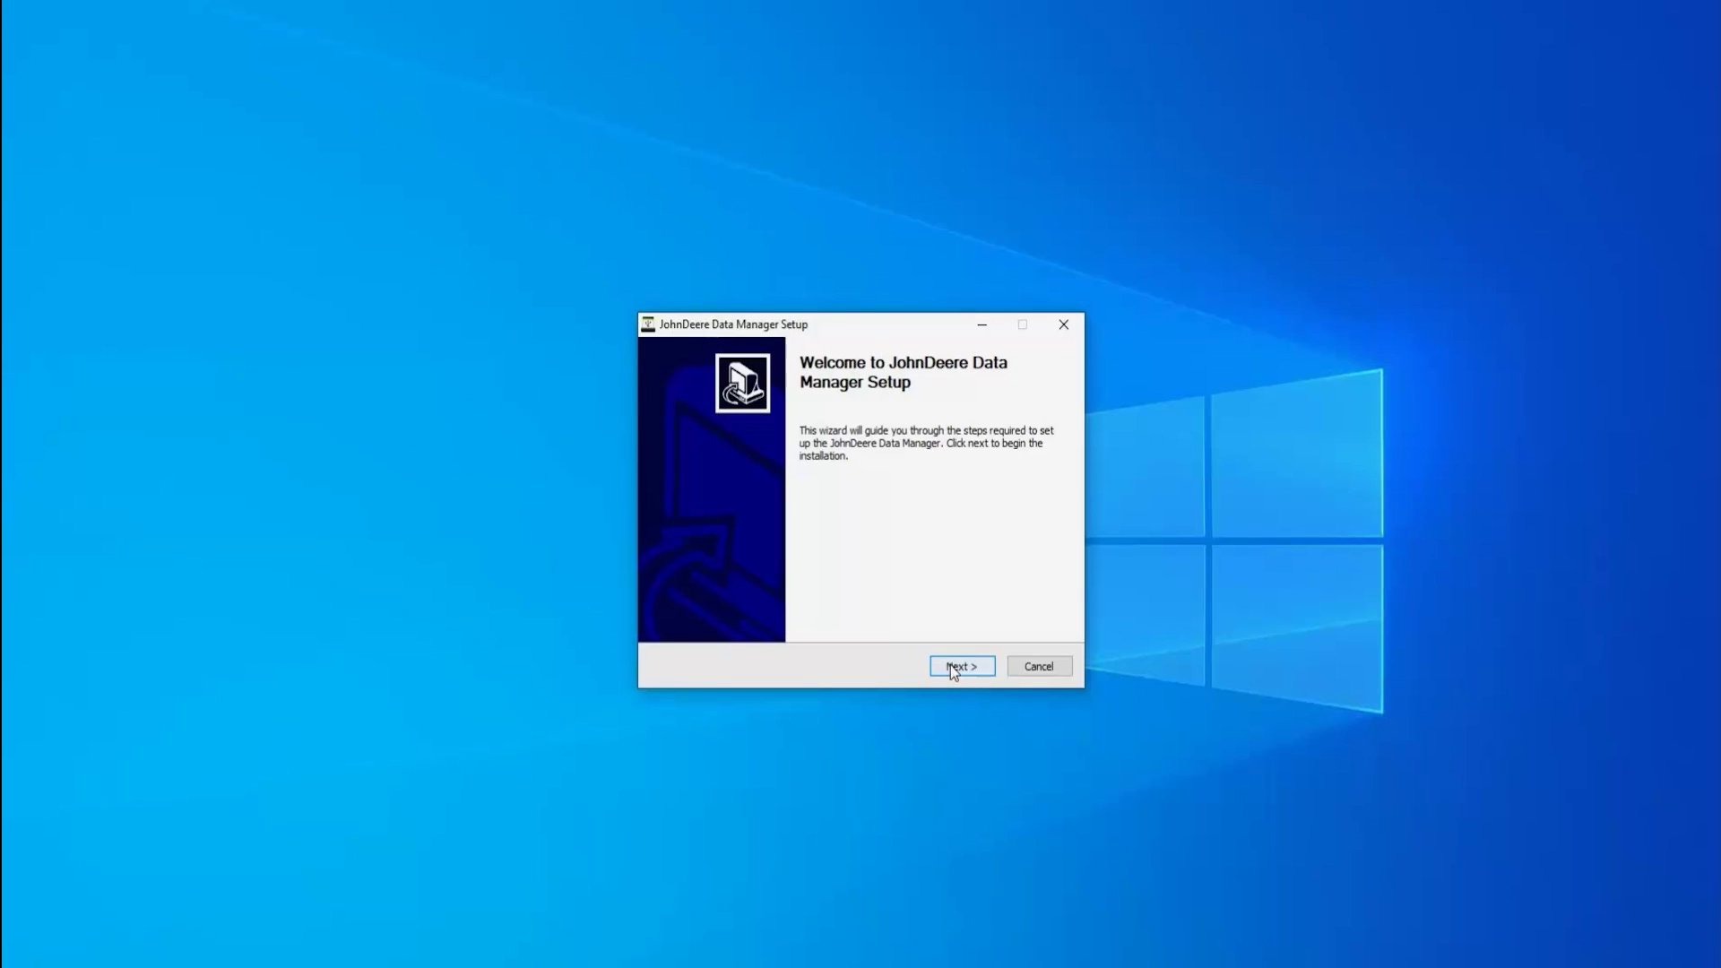
# Install Data Manager with the default components and install location.
pyautogui.click(951, 665)
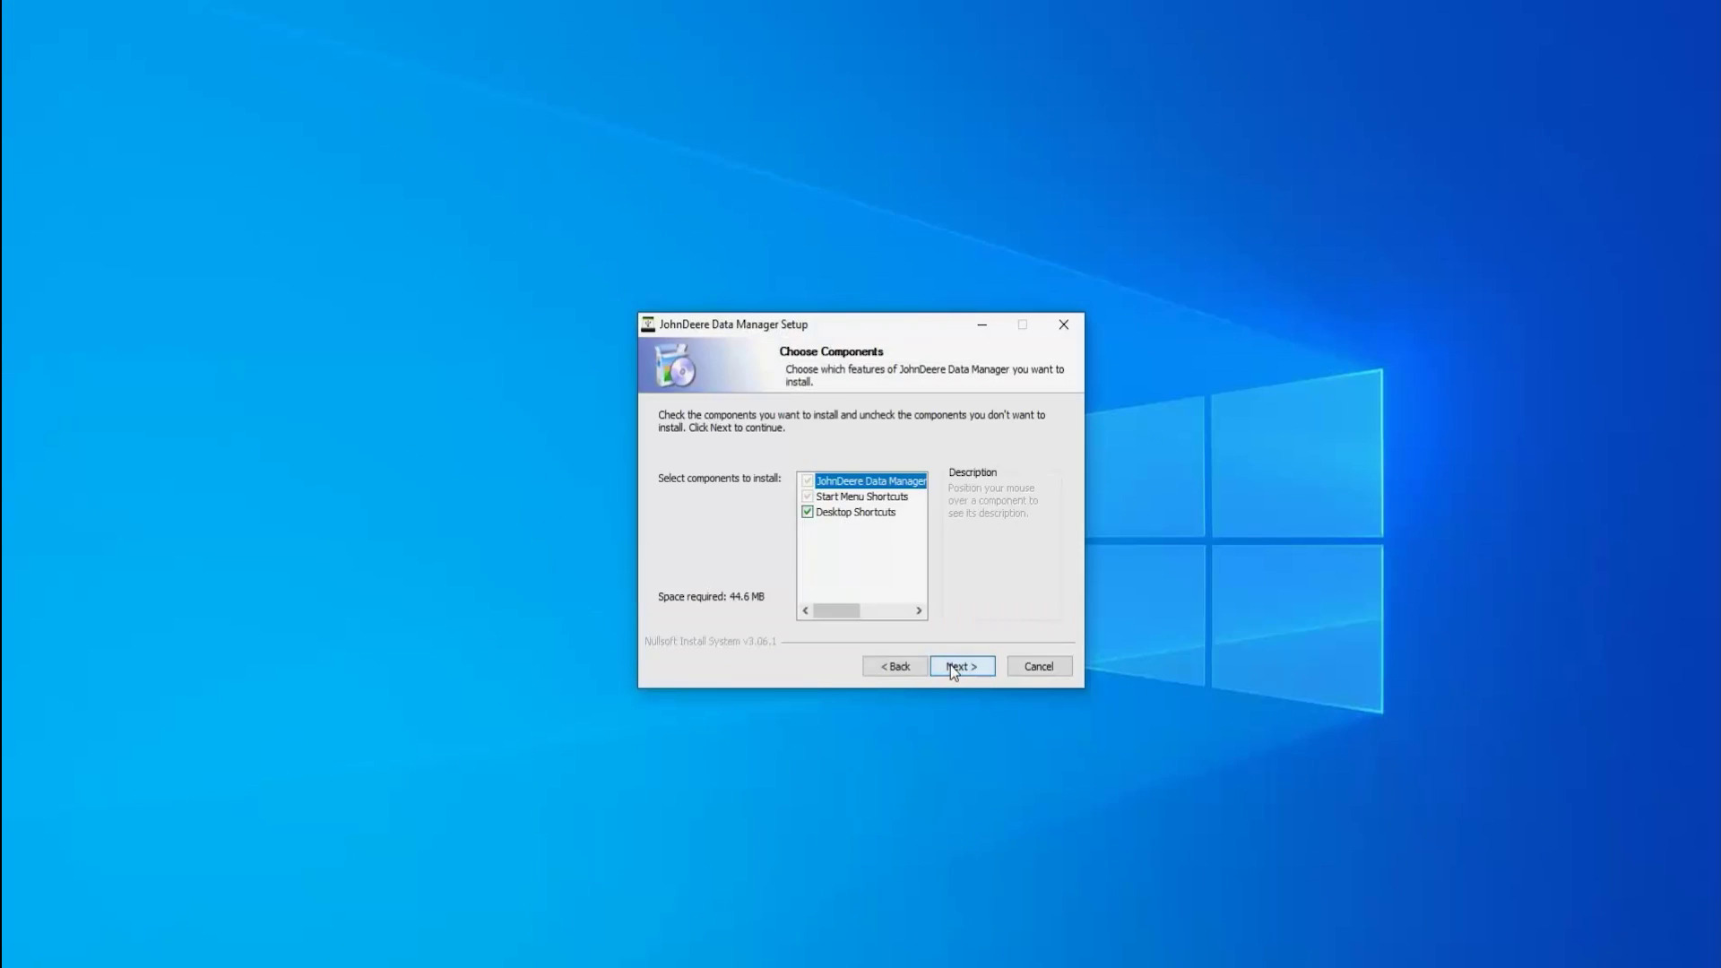
pyautogui.click(950, 666)
pyautogui.click(951, 665)
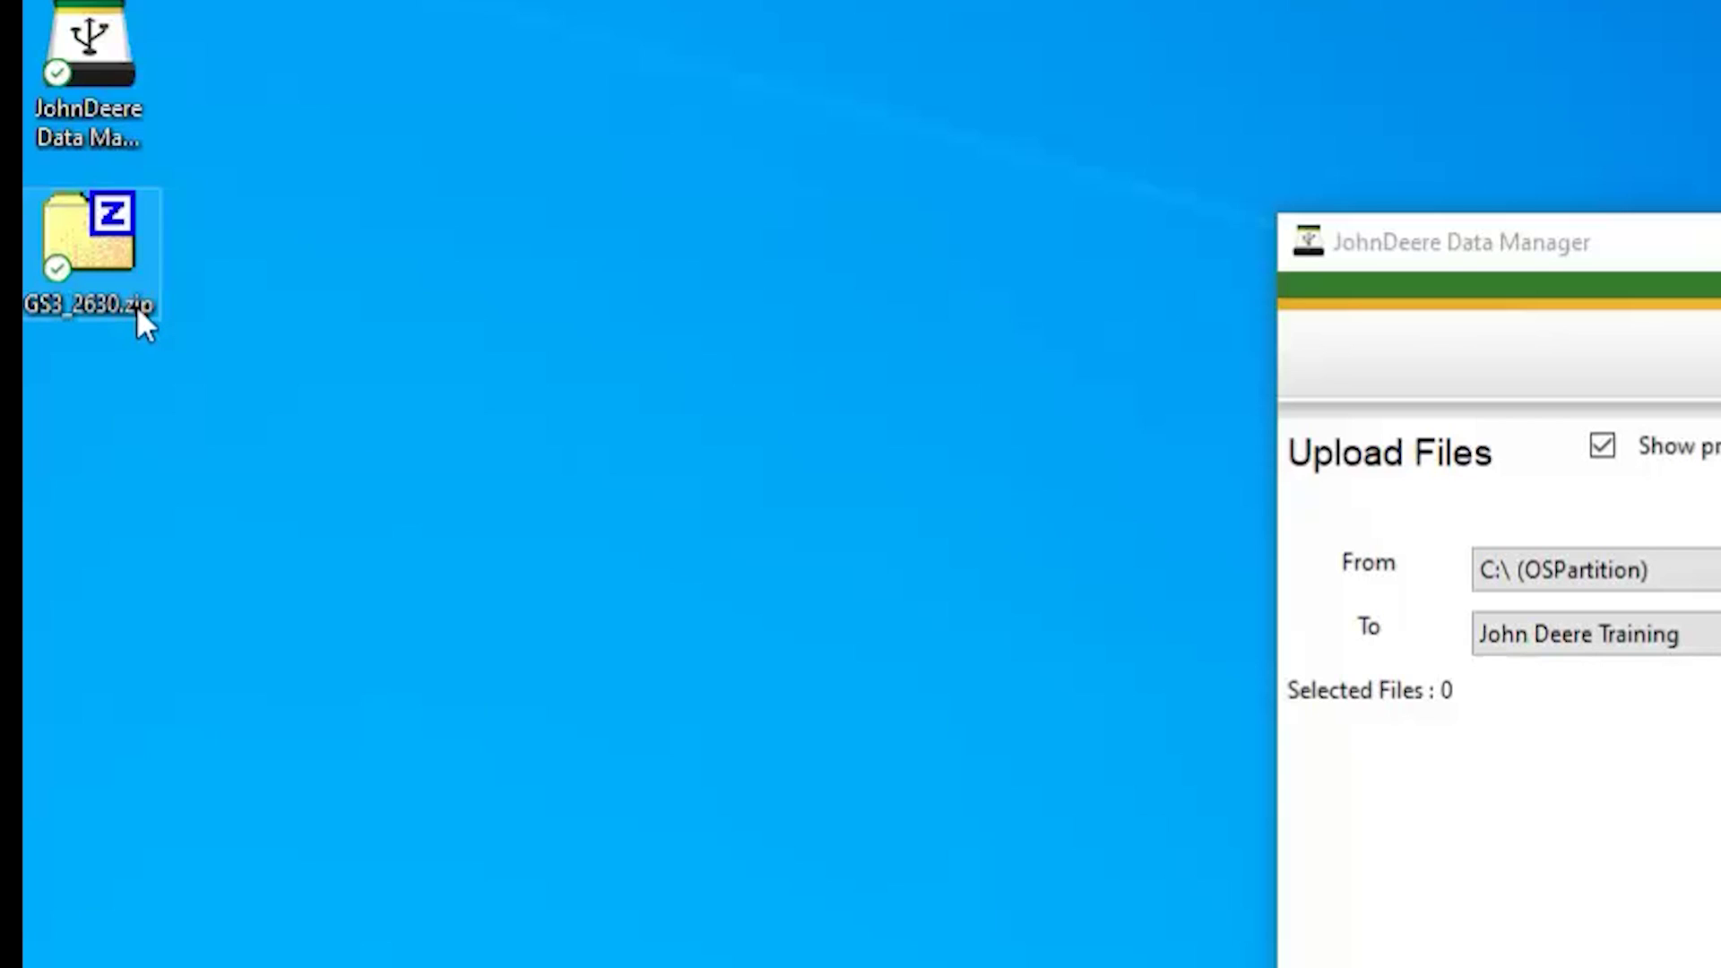
# Extract GS3_2630.zip with 7-Zip into its own GS3_2630 folder.
pyautogui.rightClick(139, 309)
pyautogui.moveTo(274, 659)
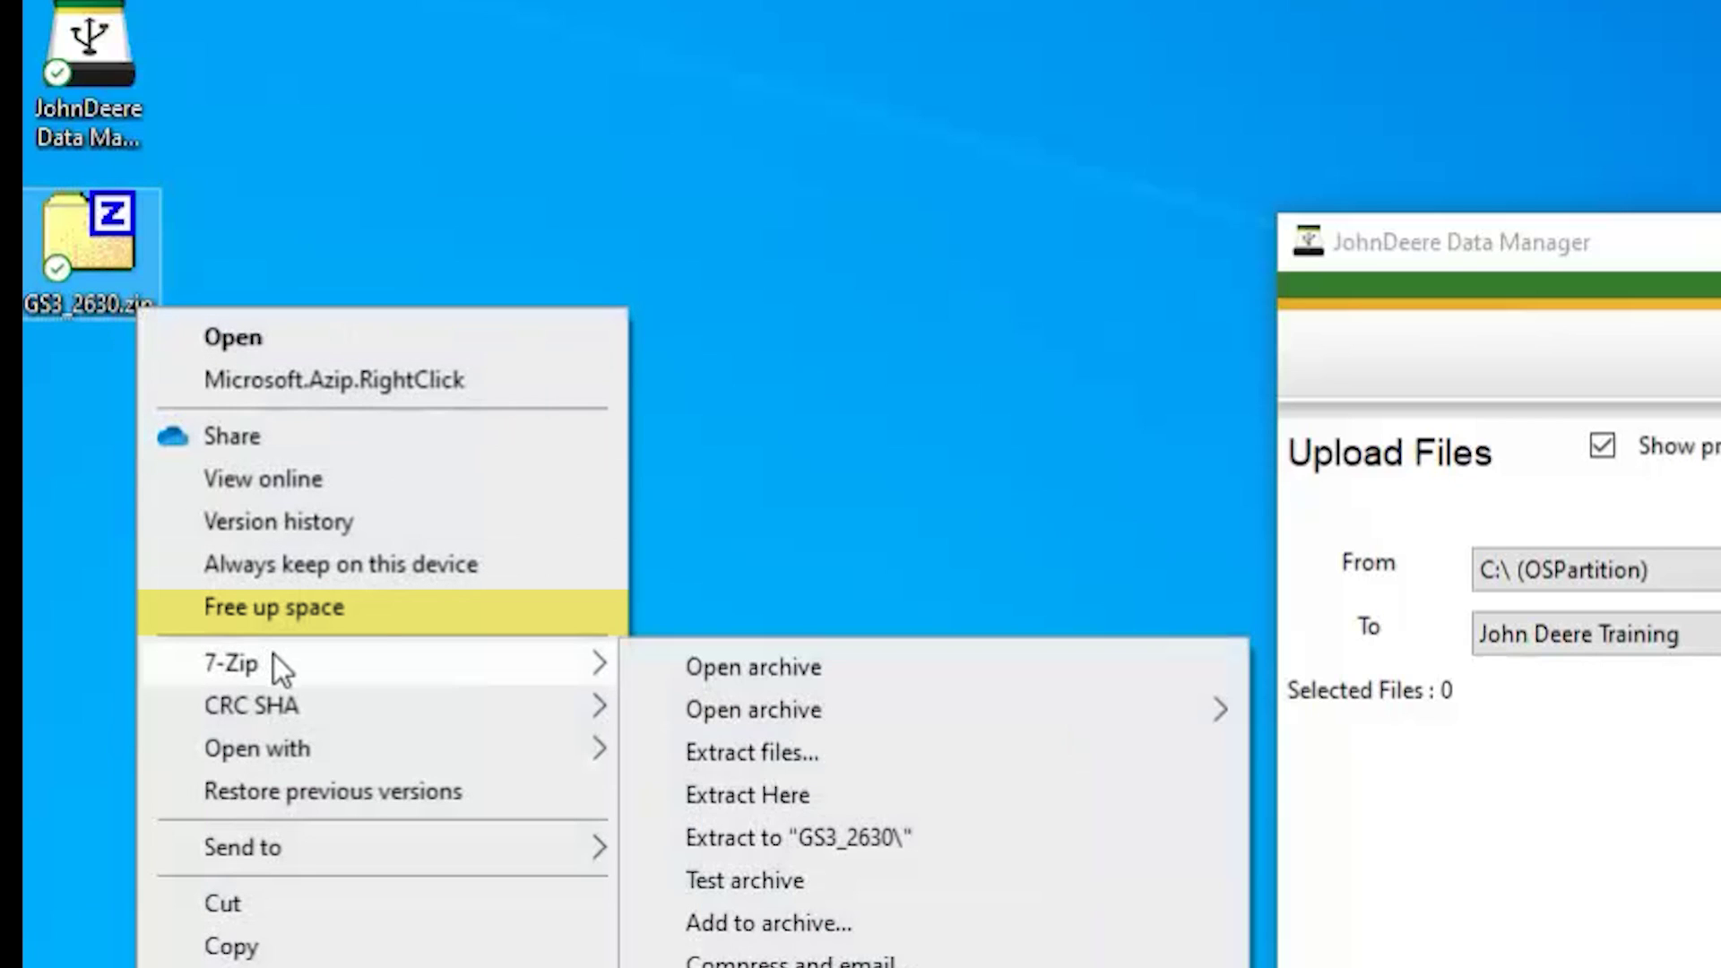
pyautogui.click(697, 811)
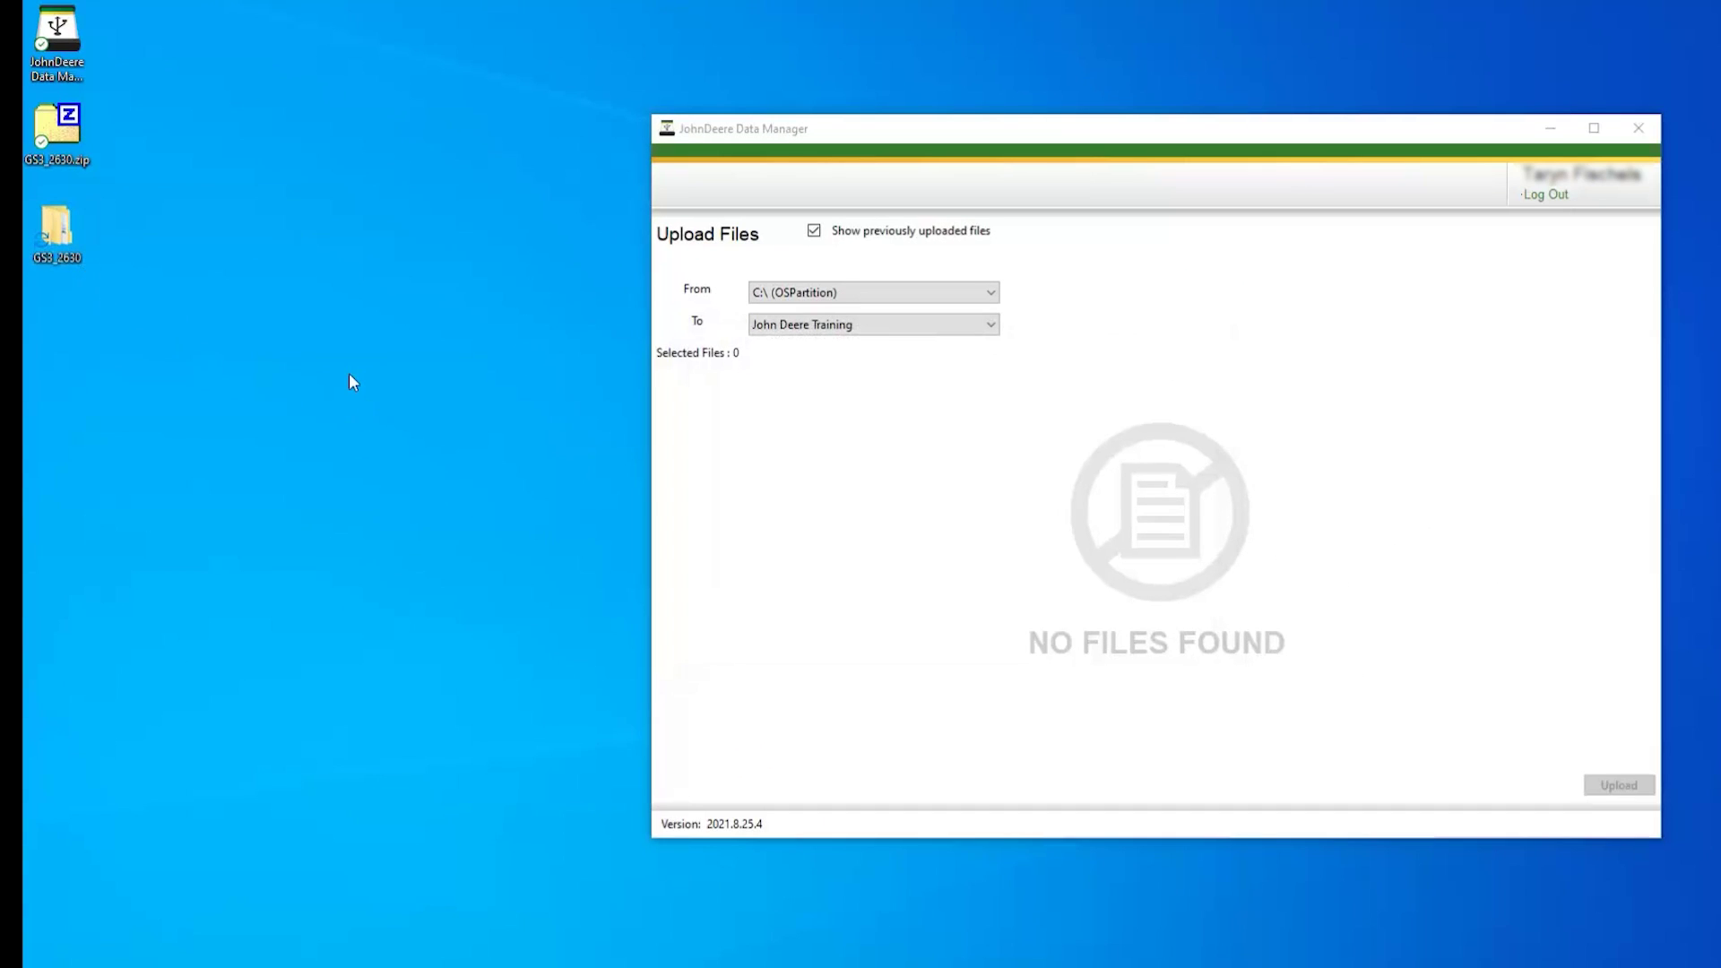
# Set the Desktop GS3_2630 folder as Data Manager's upload source.
pyautogui.click(773, 294)
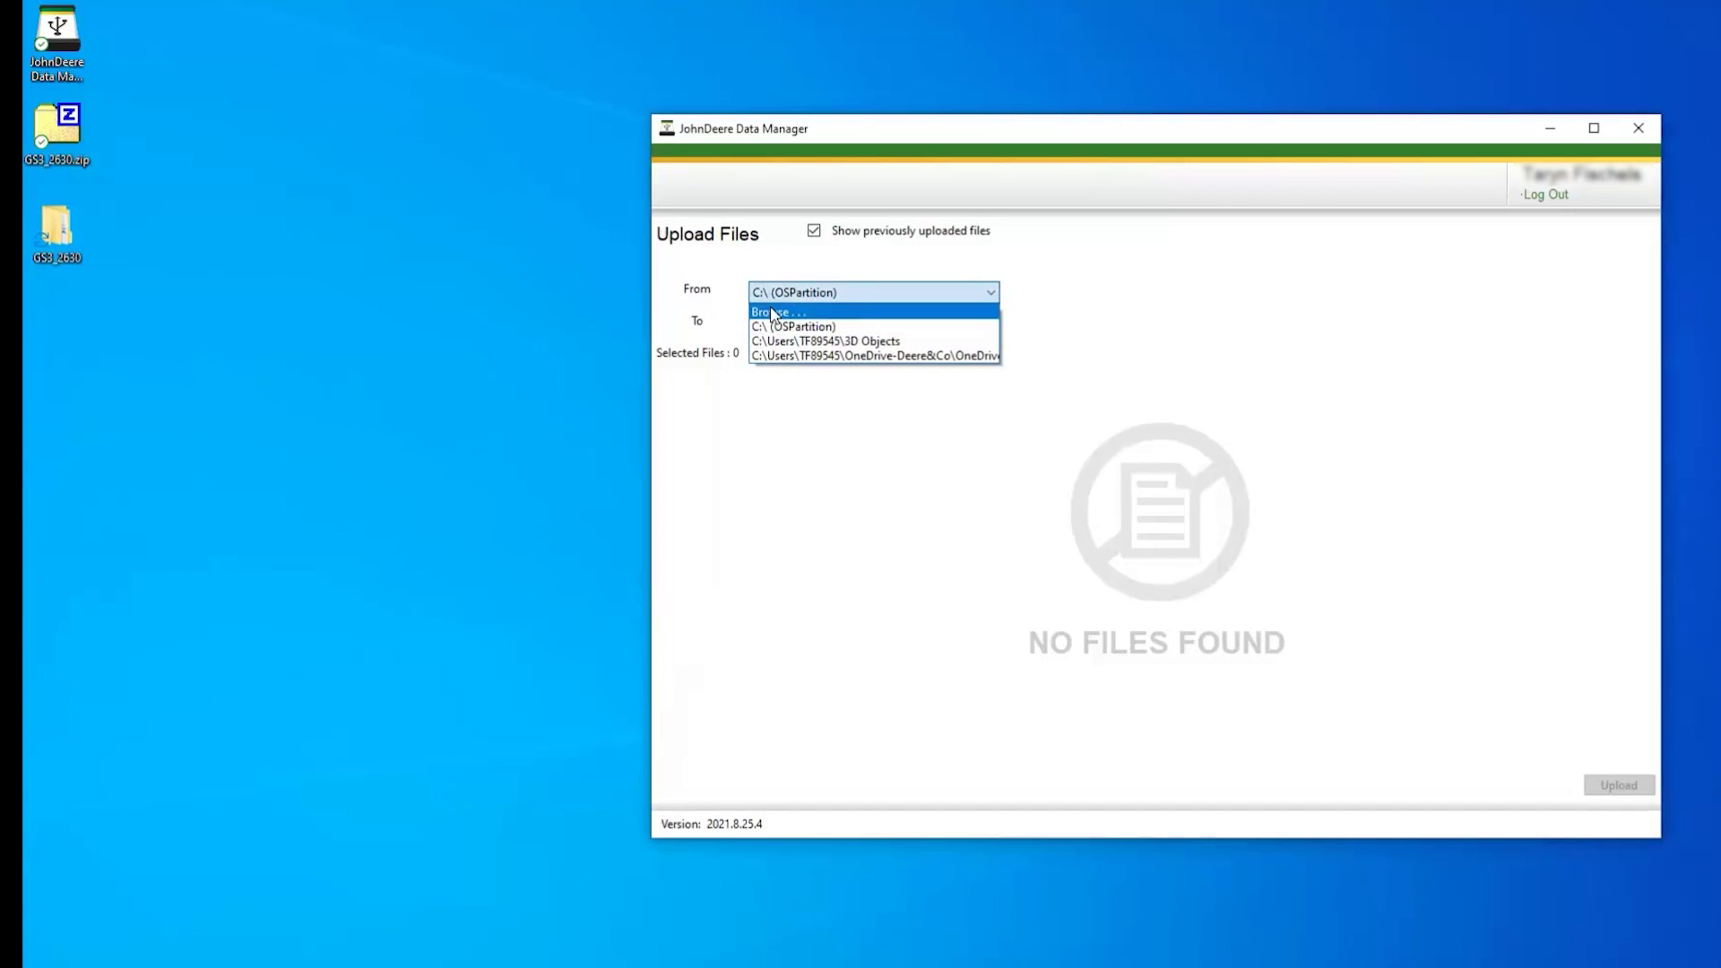
pyautogui.click(773, 314)
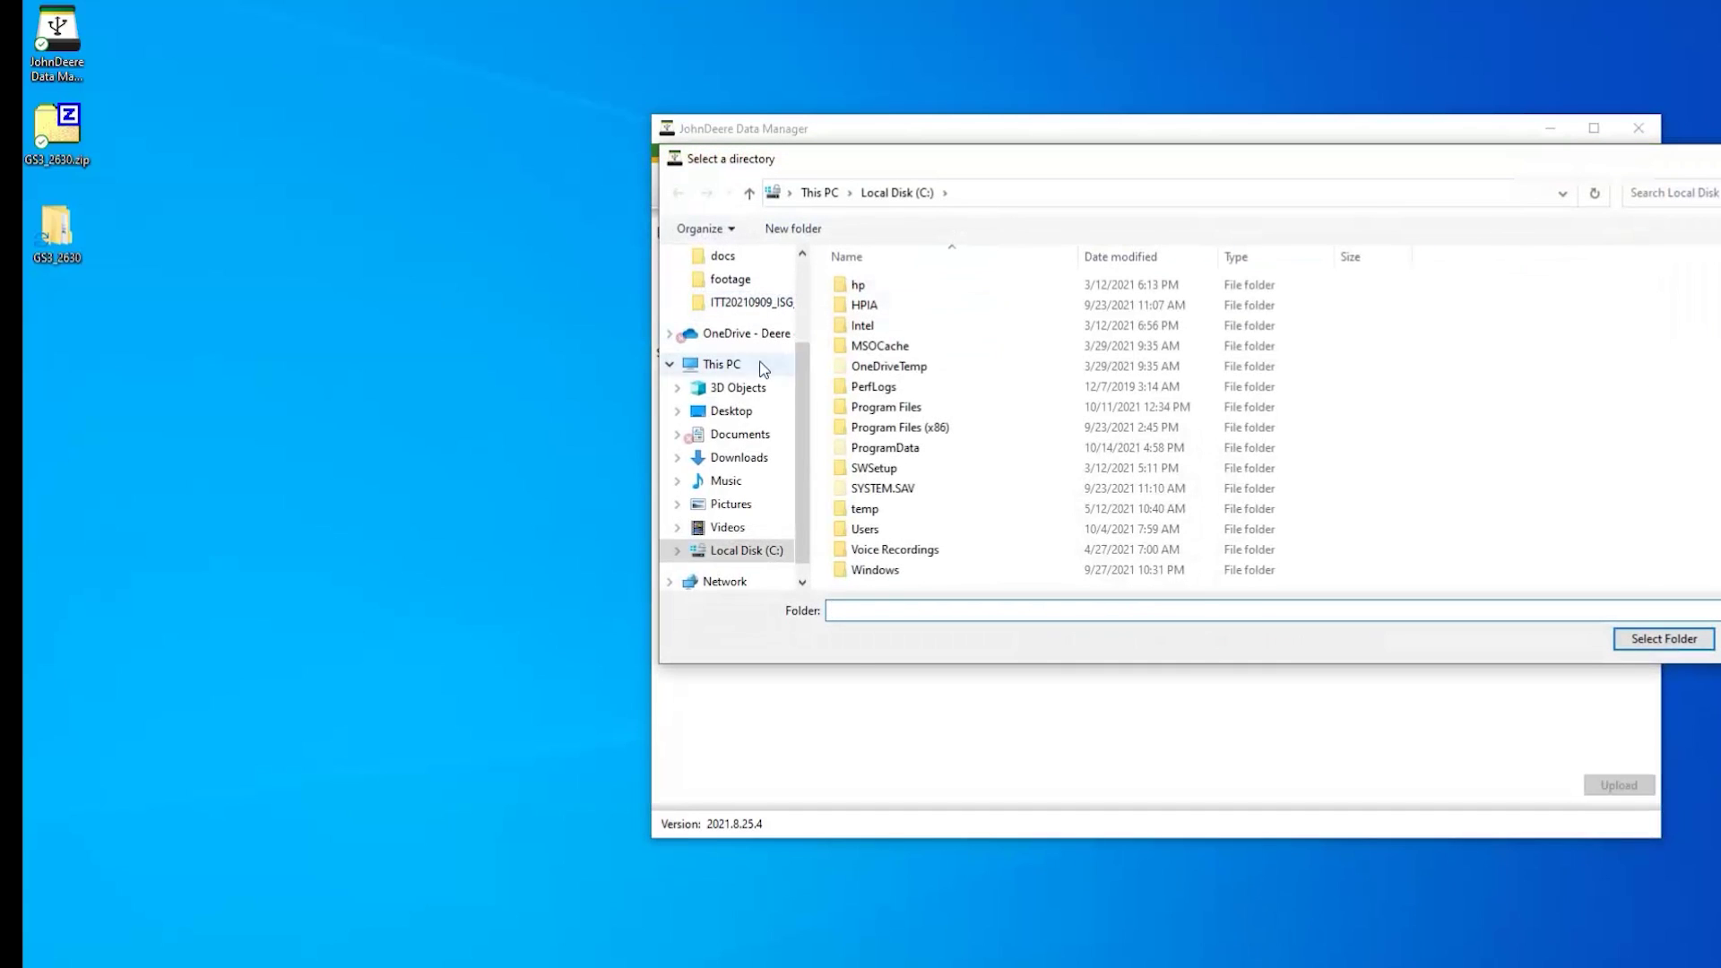
pyautogui.click(745, 410)
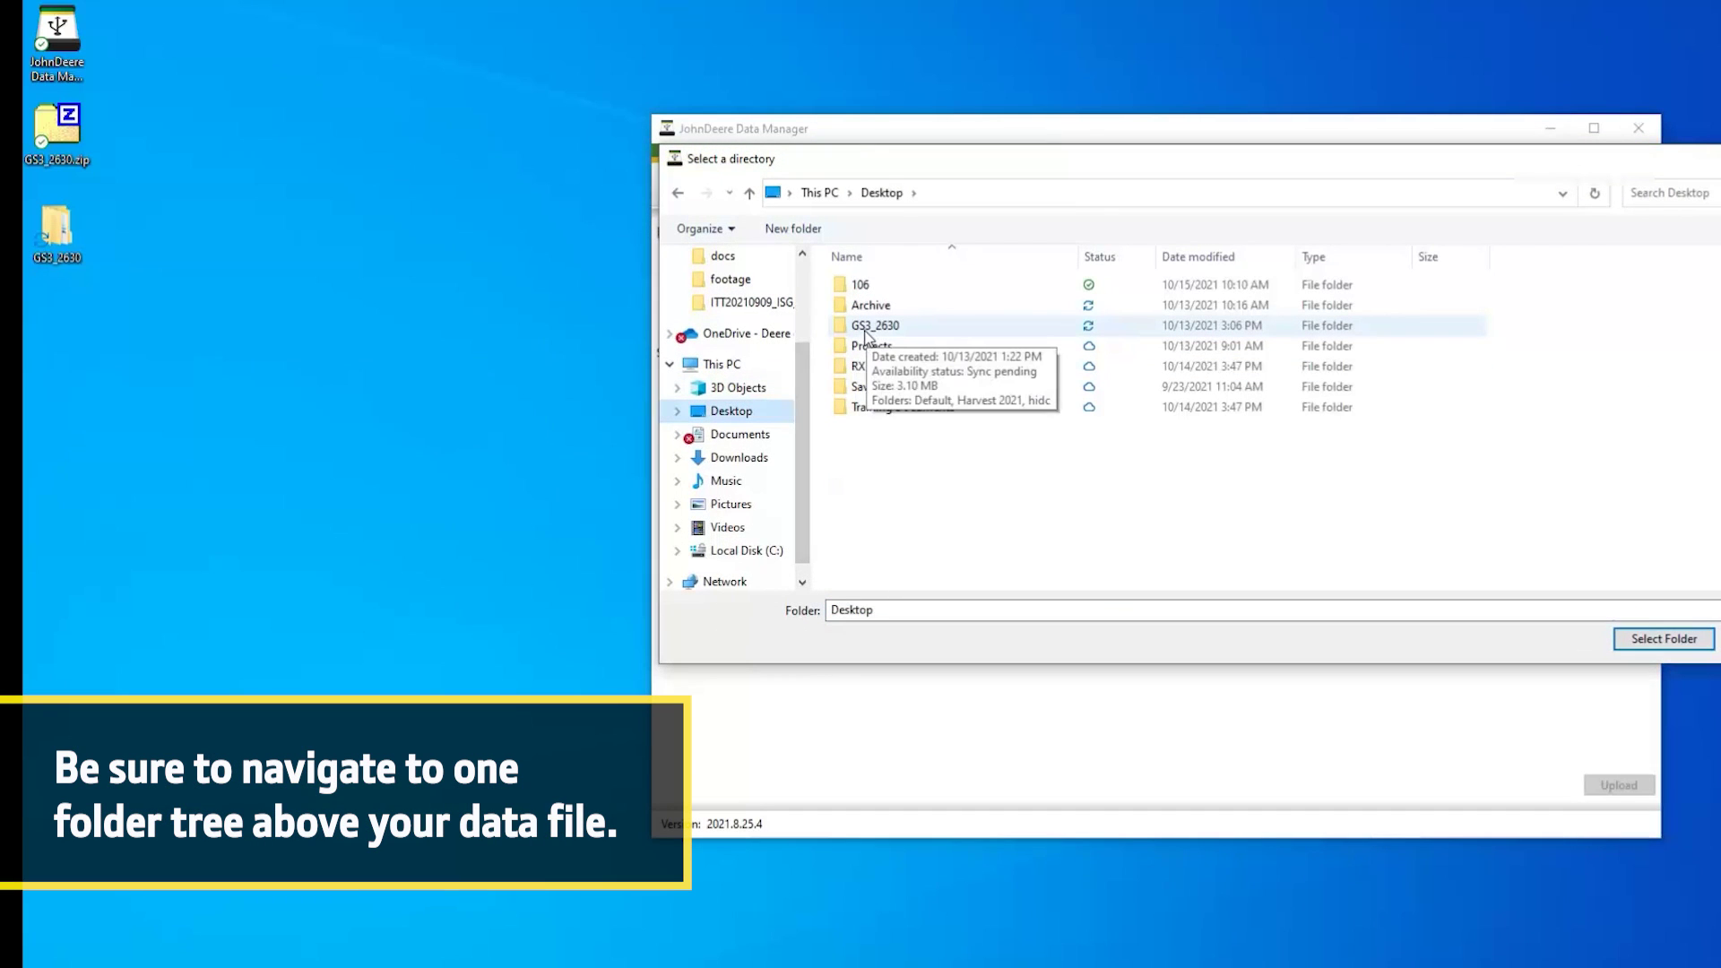
pyautogui.click(866, 330)
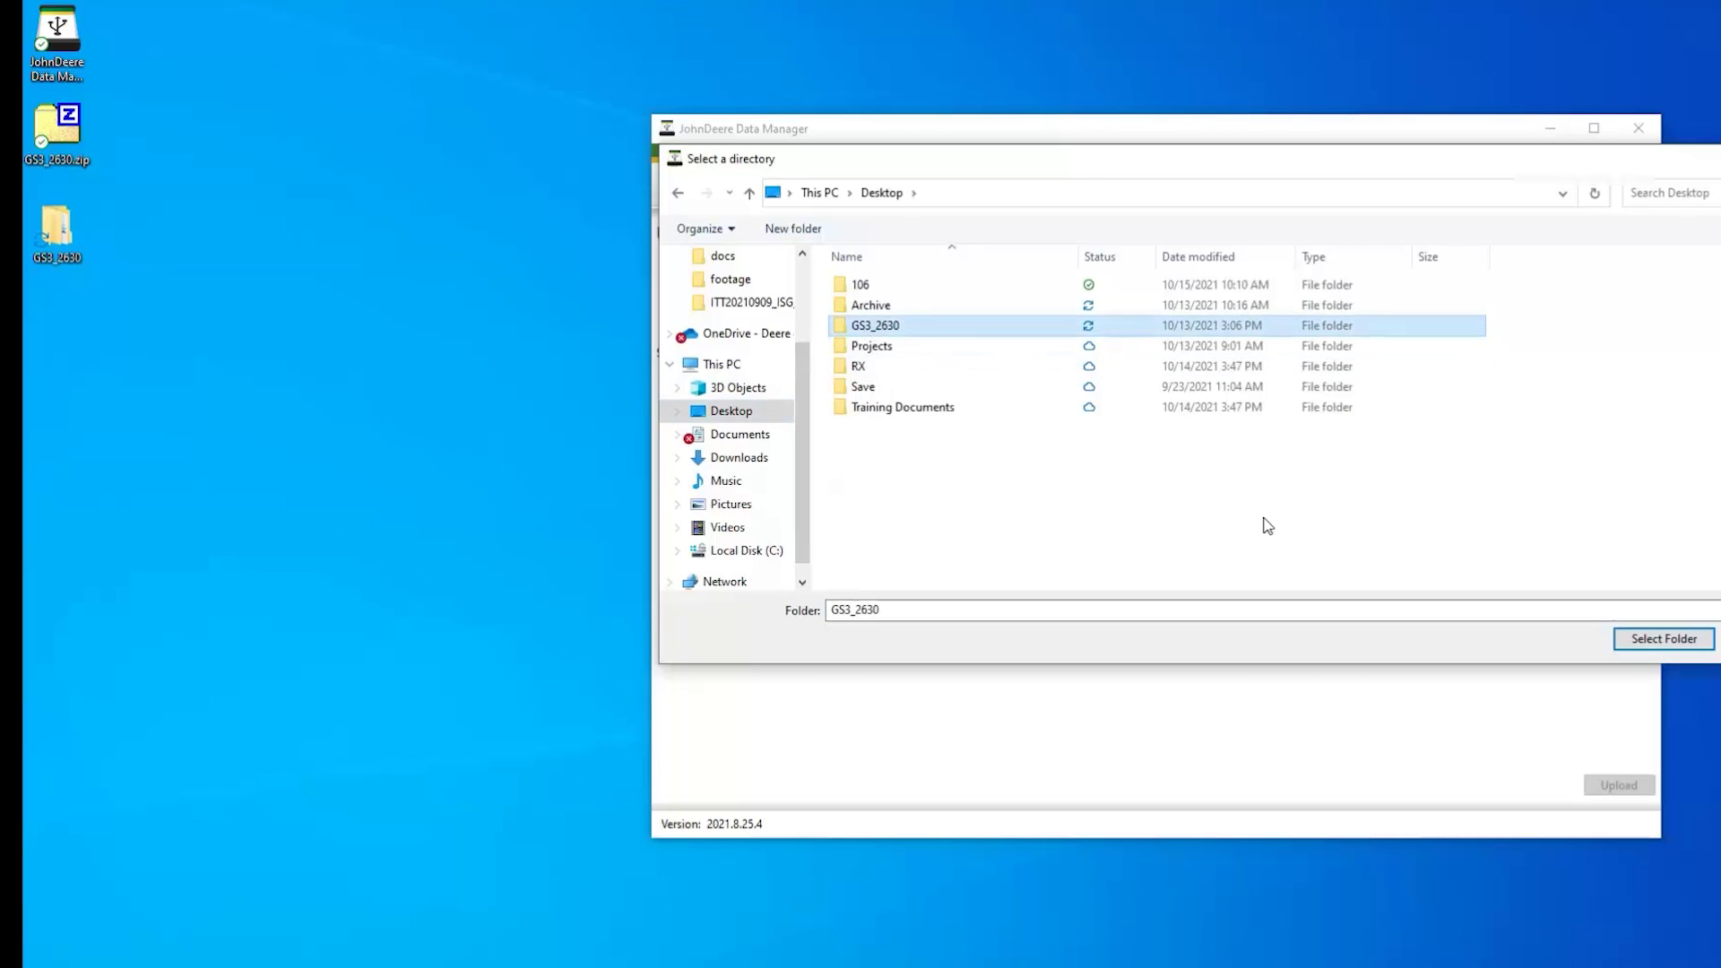
pyautogui.click(1634, 642)
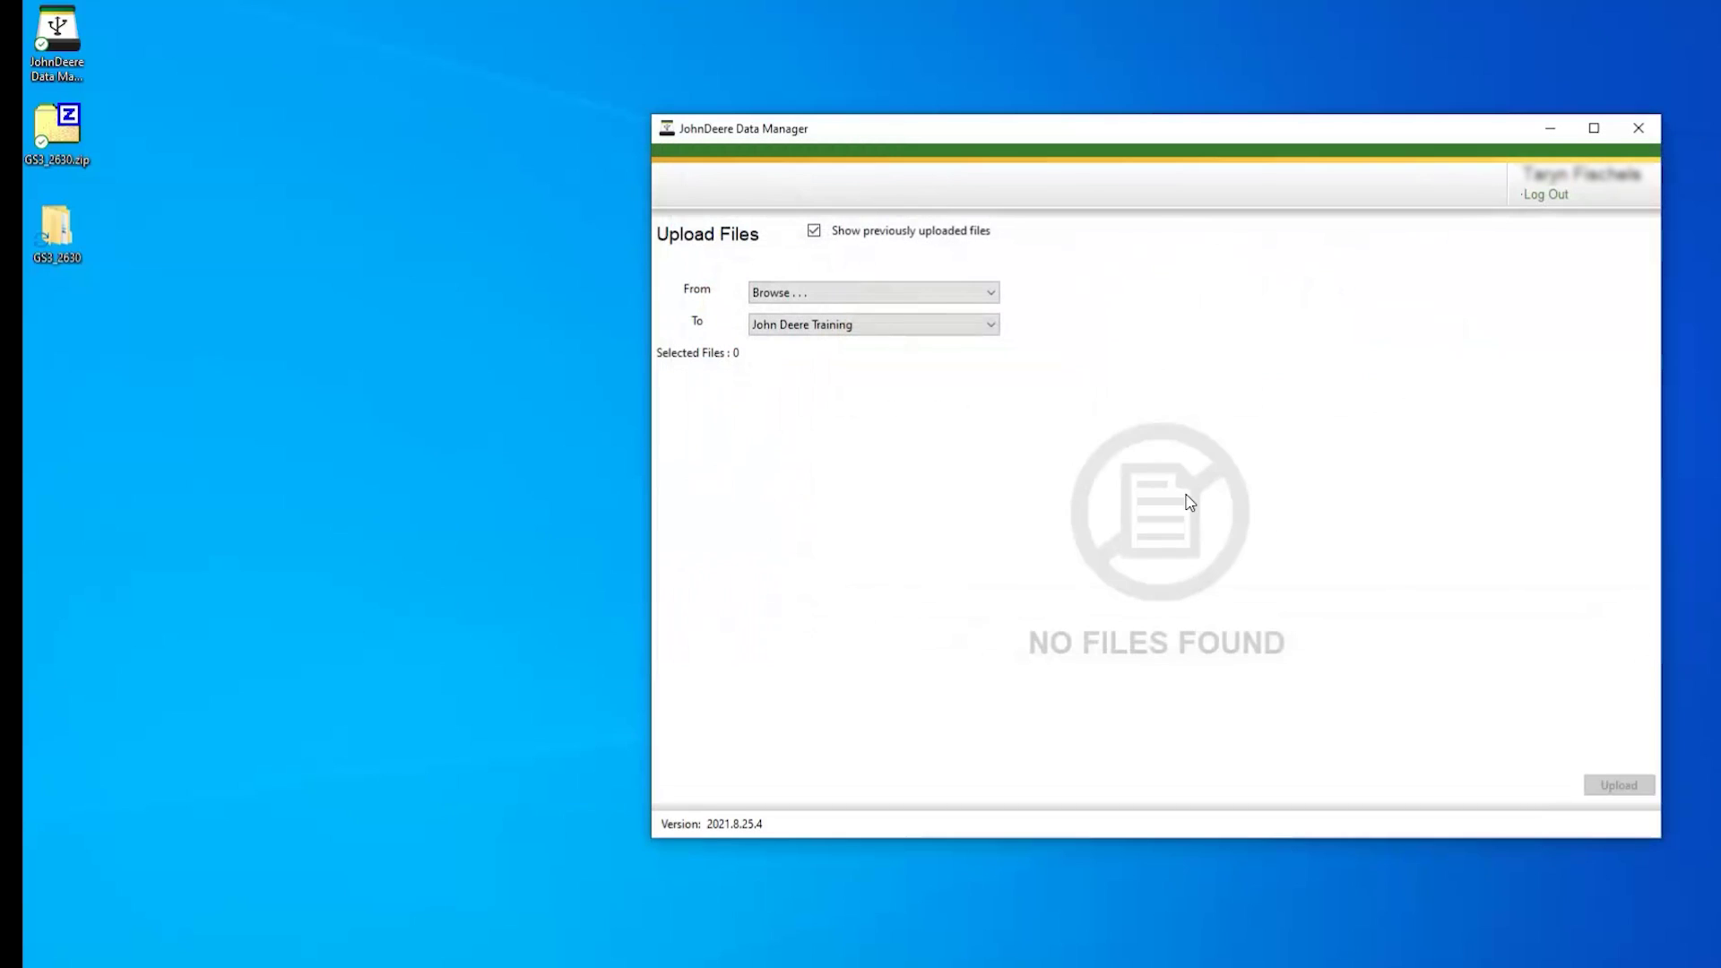
# Choose John Deere Training as the upload destination and scroll the file table.
pyautogui.click(908, 329)
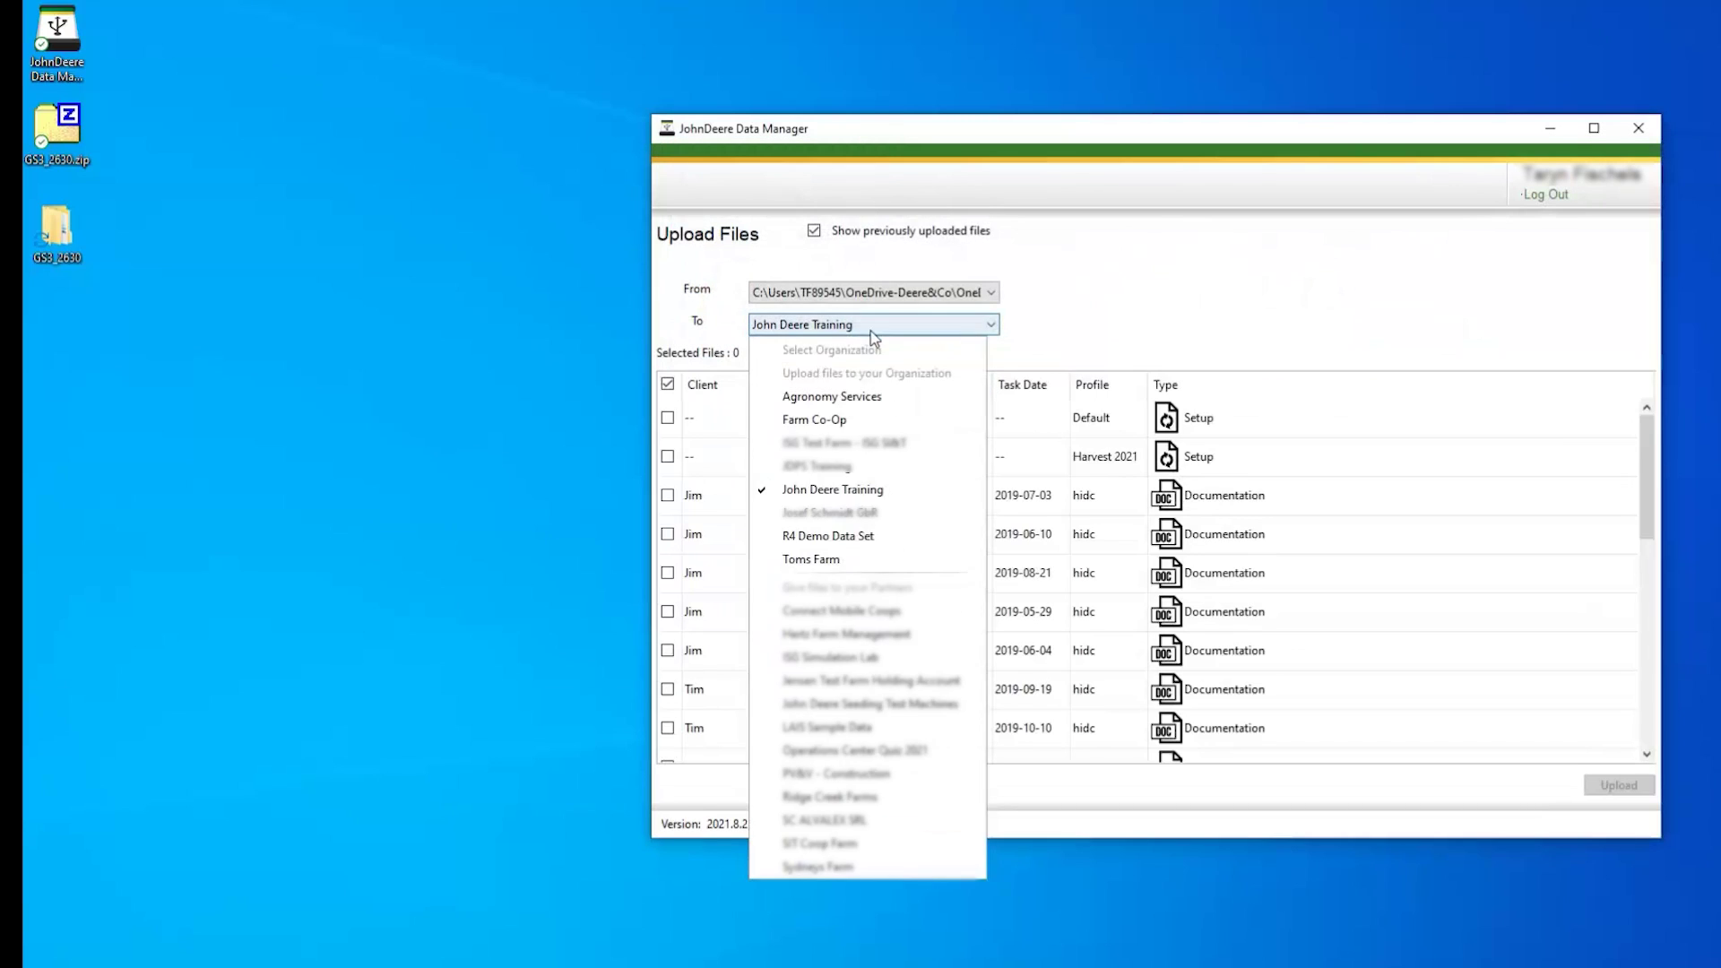
pyautogui.click(842, 496)
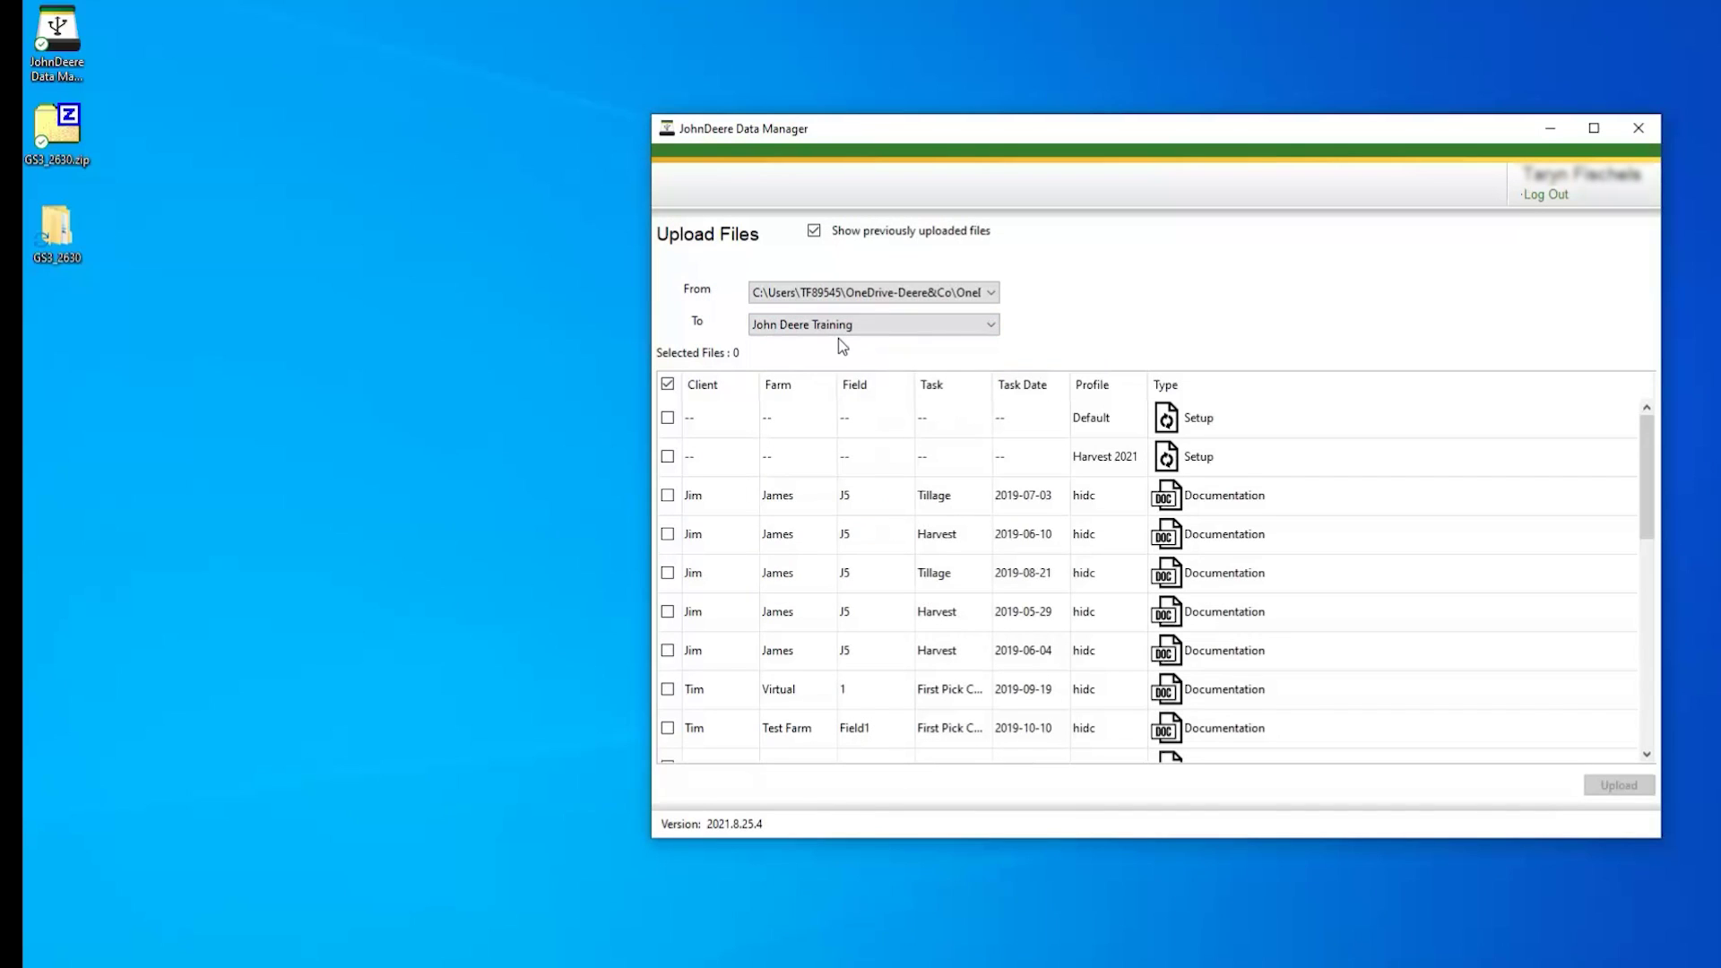
pyautogui.click(856, 326)
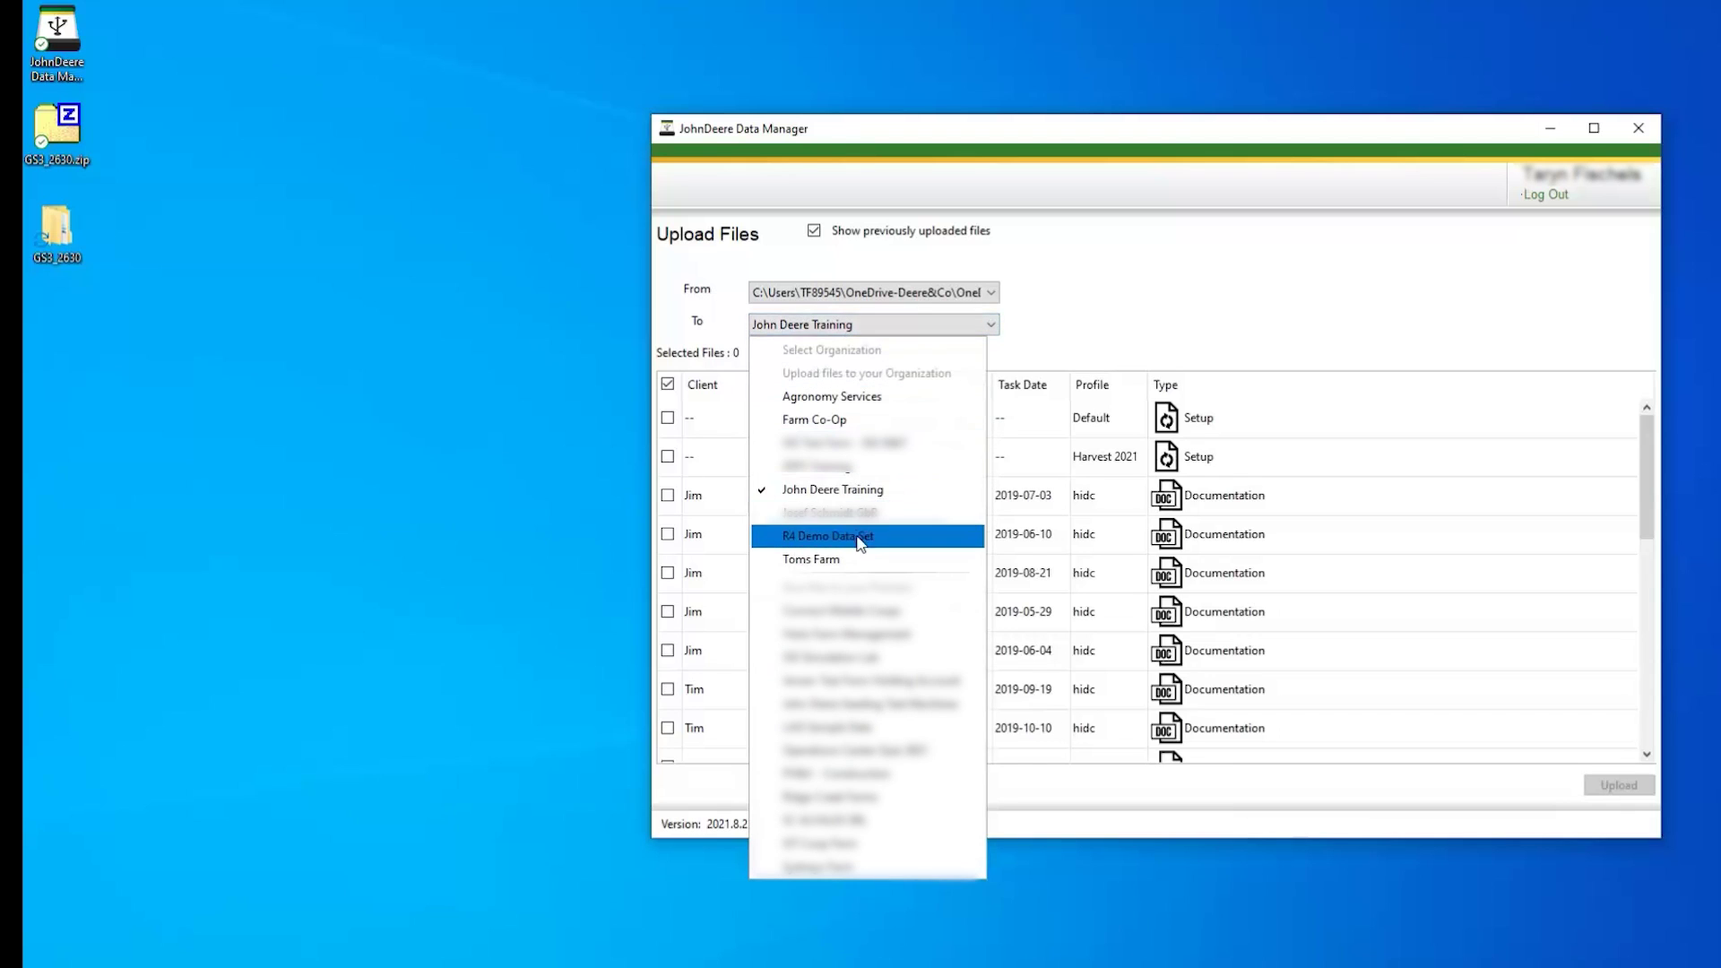
pyautogui.click(860, 491)
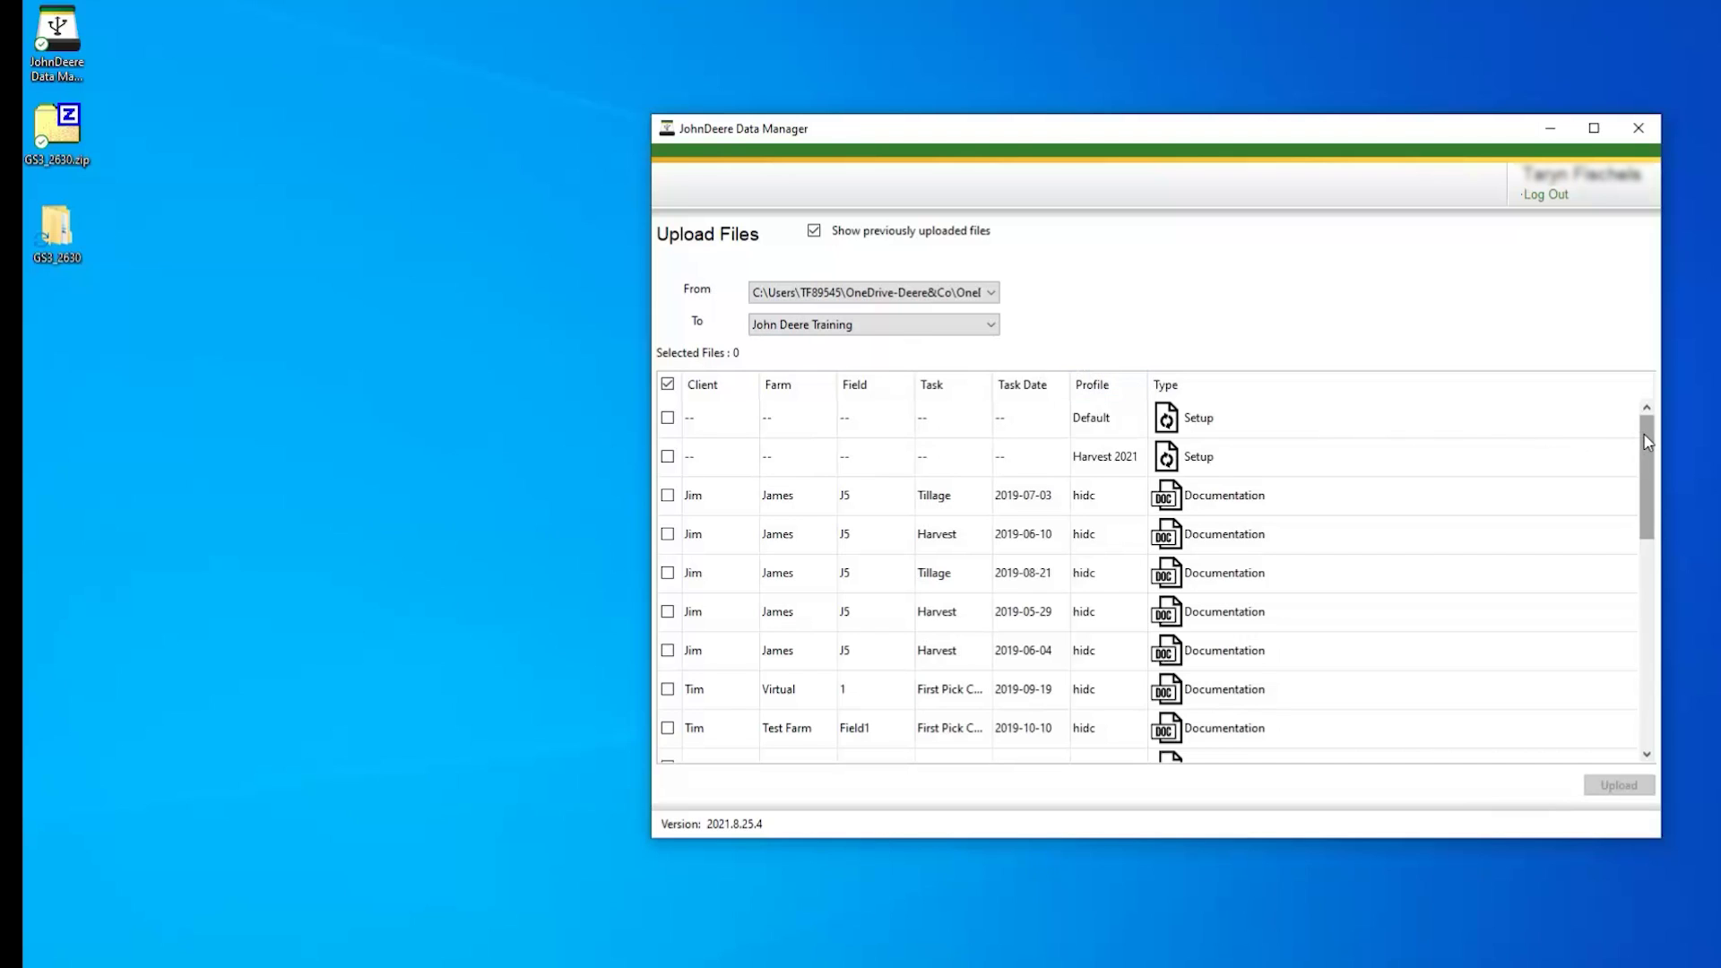
pyautogui.moveTo(1647, 440); pyautogui.dragTo(1661, 400)
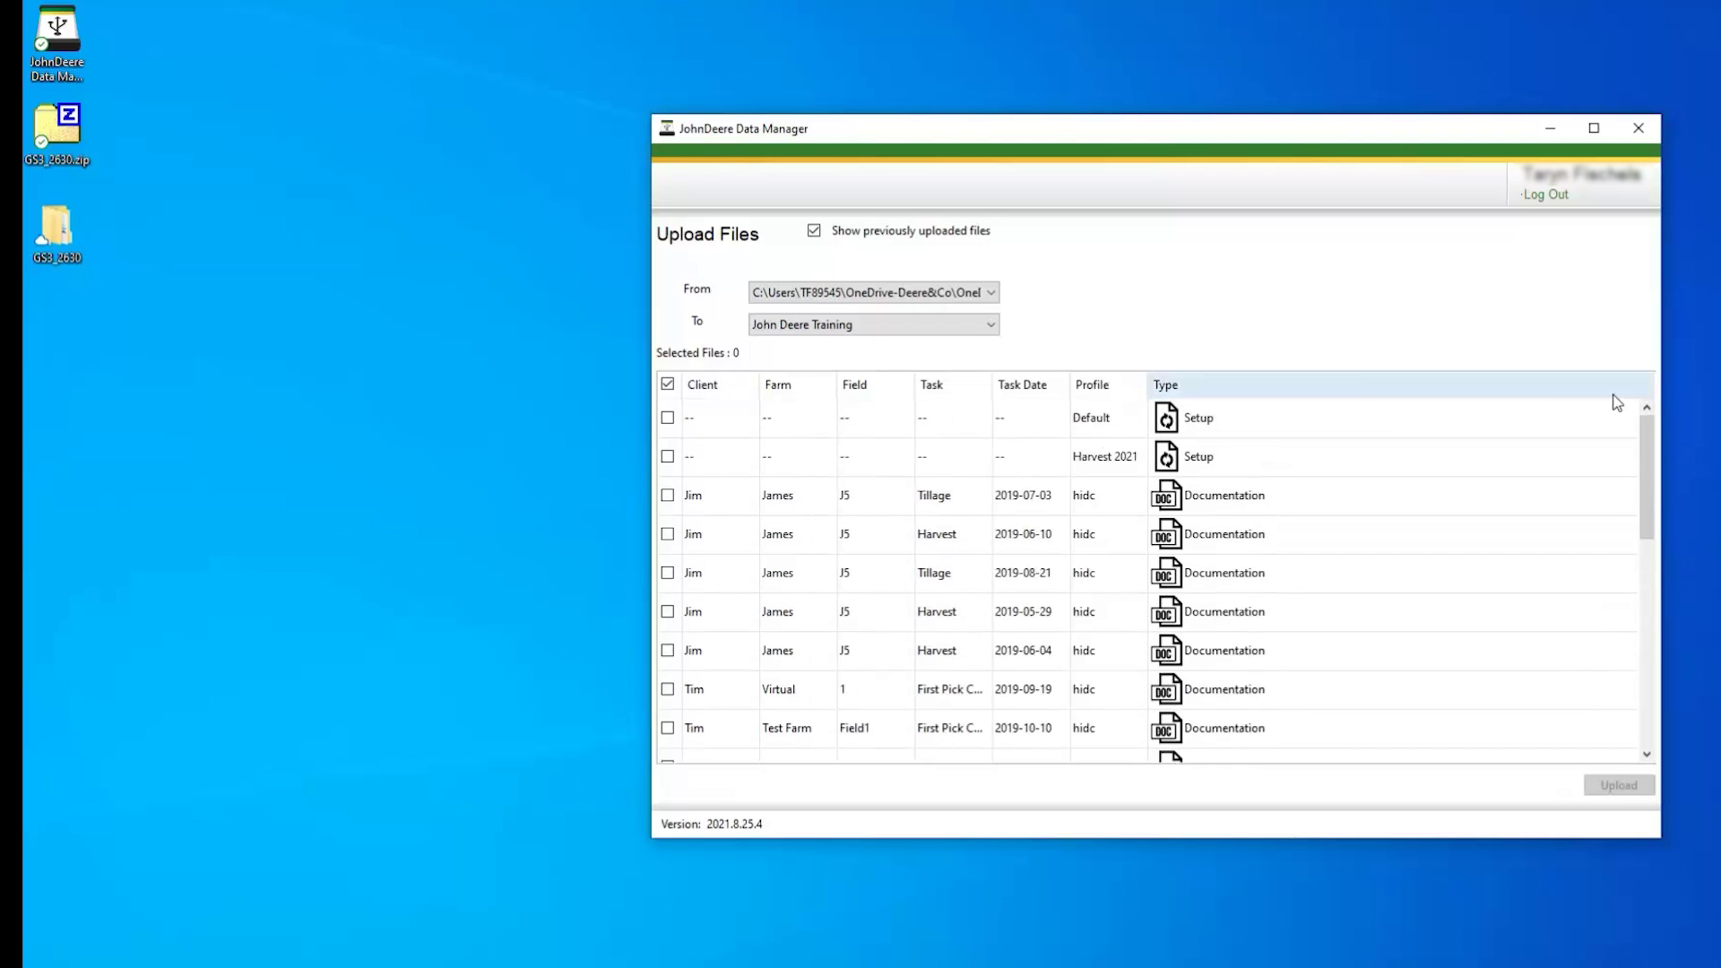
# Select only the Jim Documentation files instead of all 24, and upload them.
pyautogui.click(669, 385)
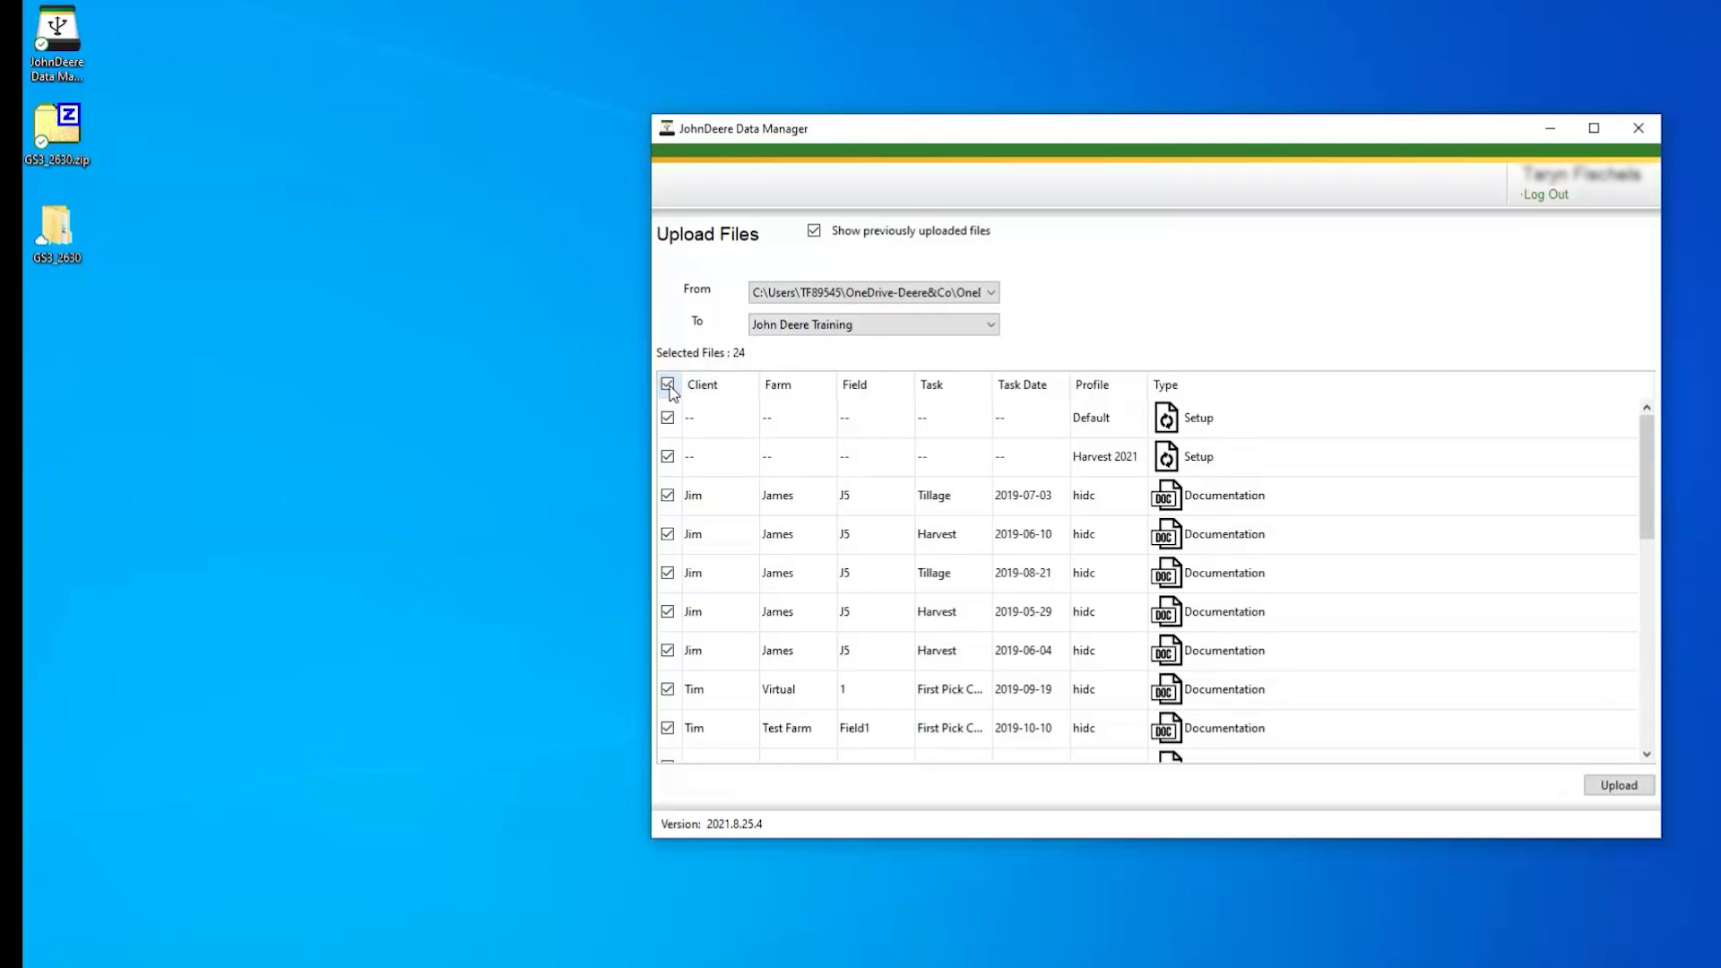
pyautogui.click(669, 387)
pyautogui.click(668, 496)
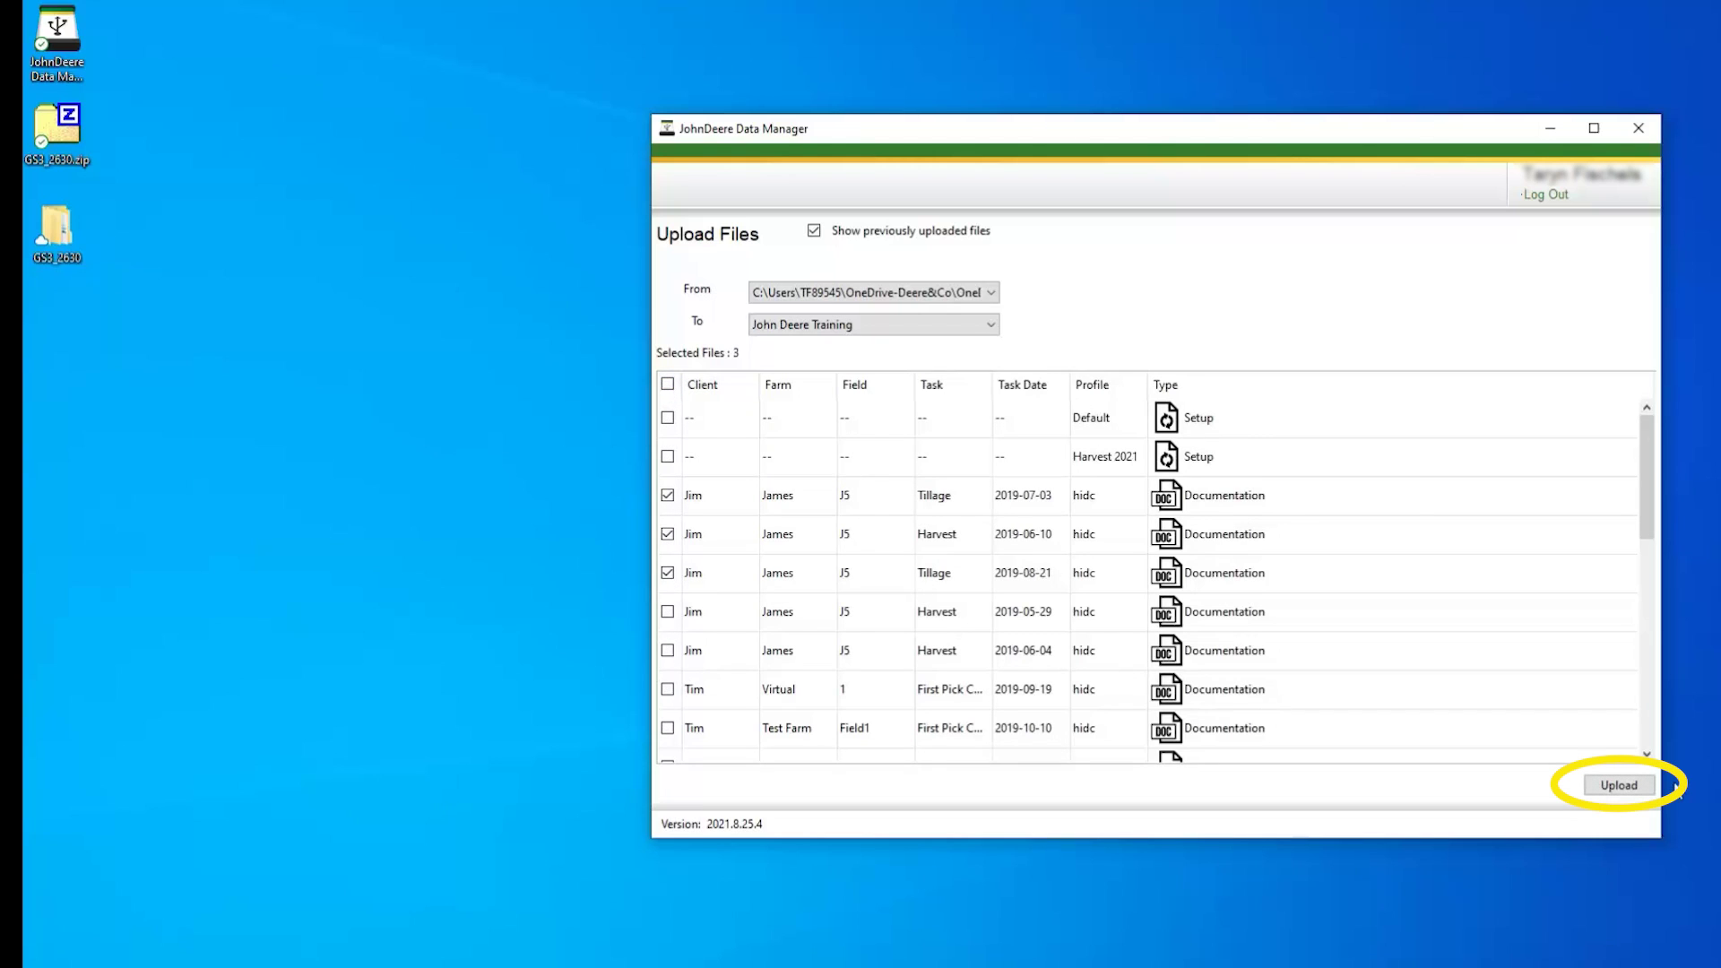
pyautogui.click(1645, 788)
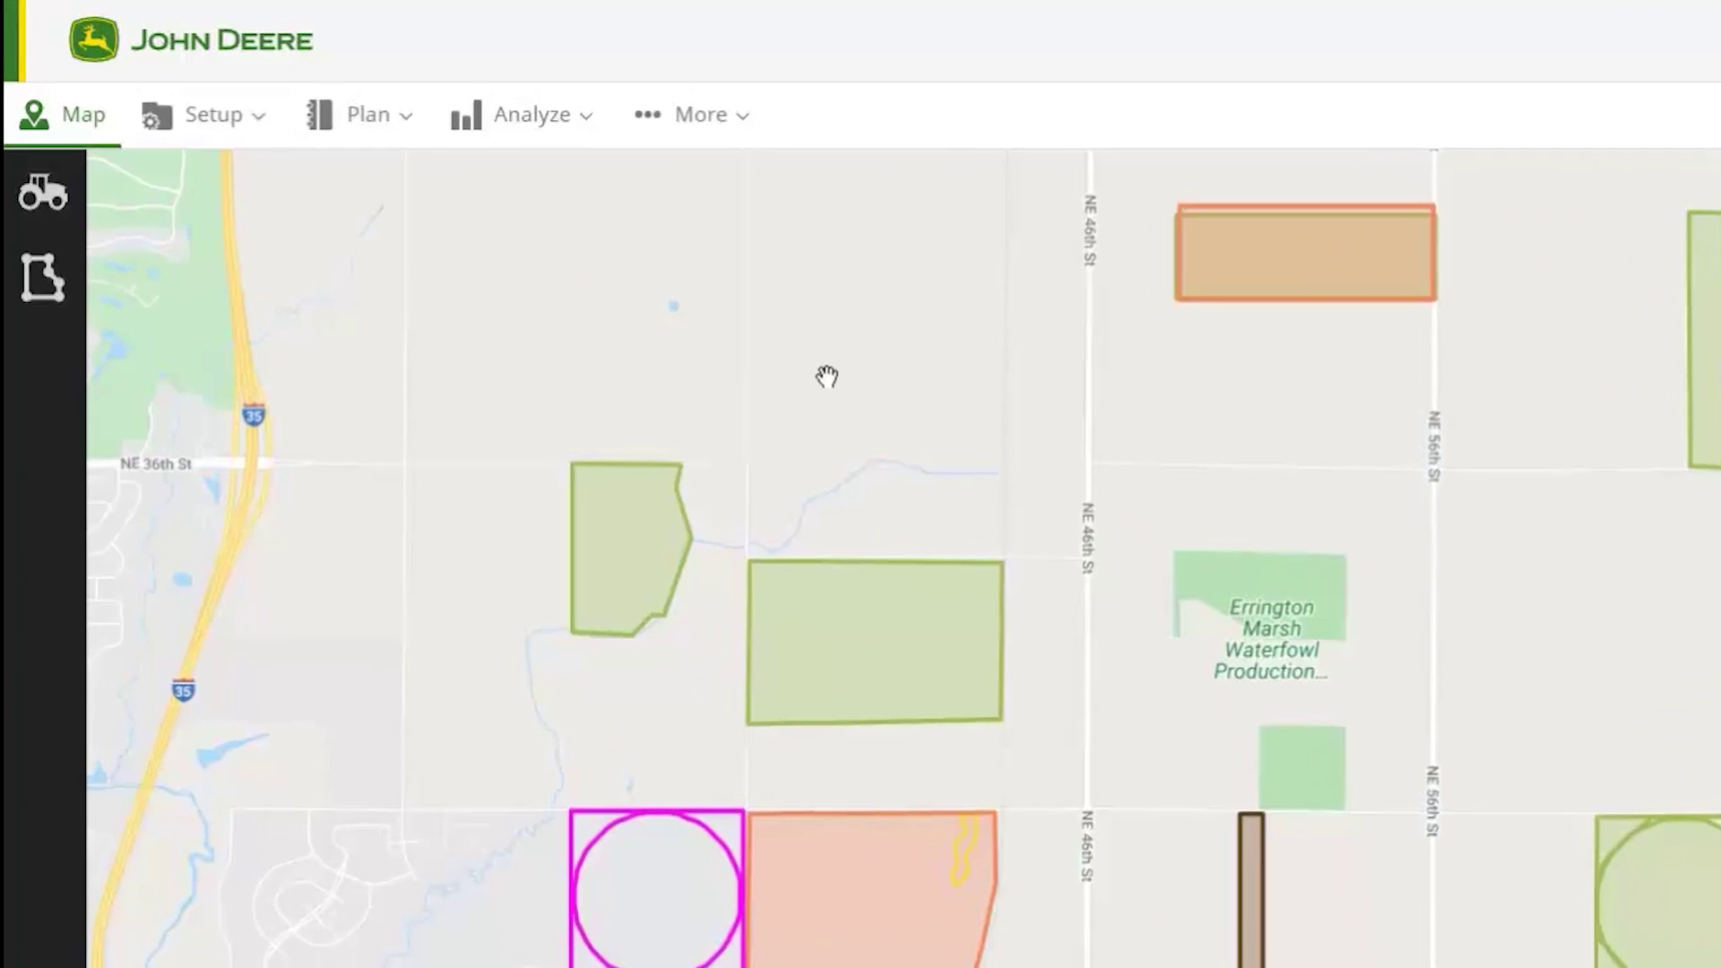
# Go to the Files page from the More menu.
pyautogui.click(863, 166)
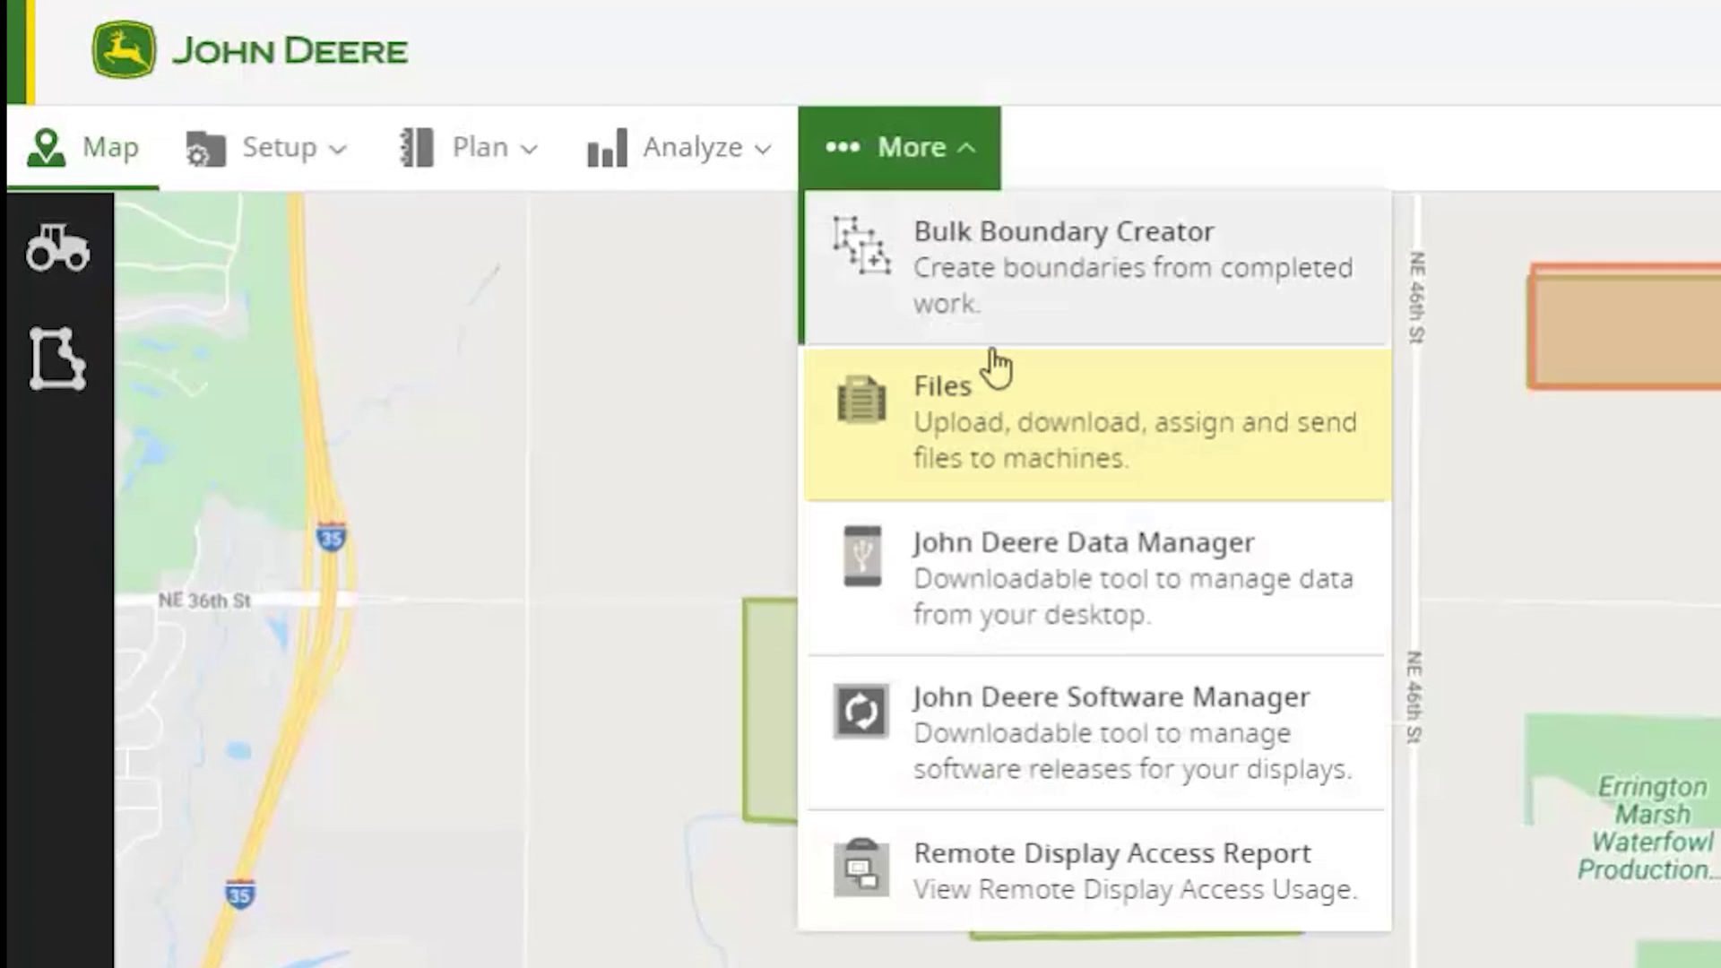
pyautogui.click(999, 447)
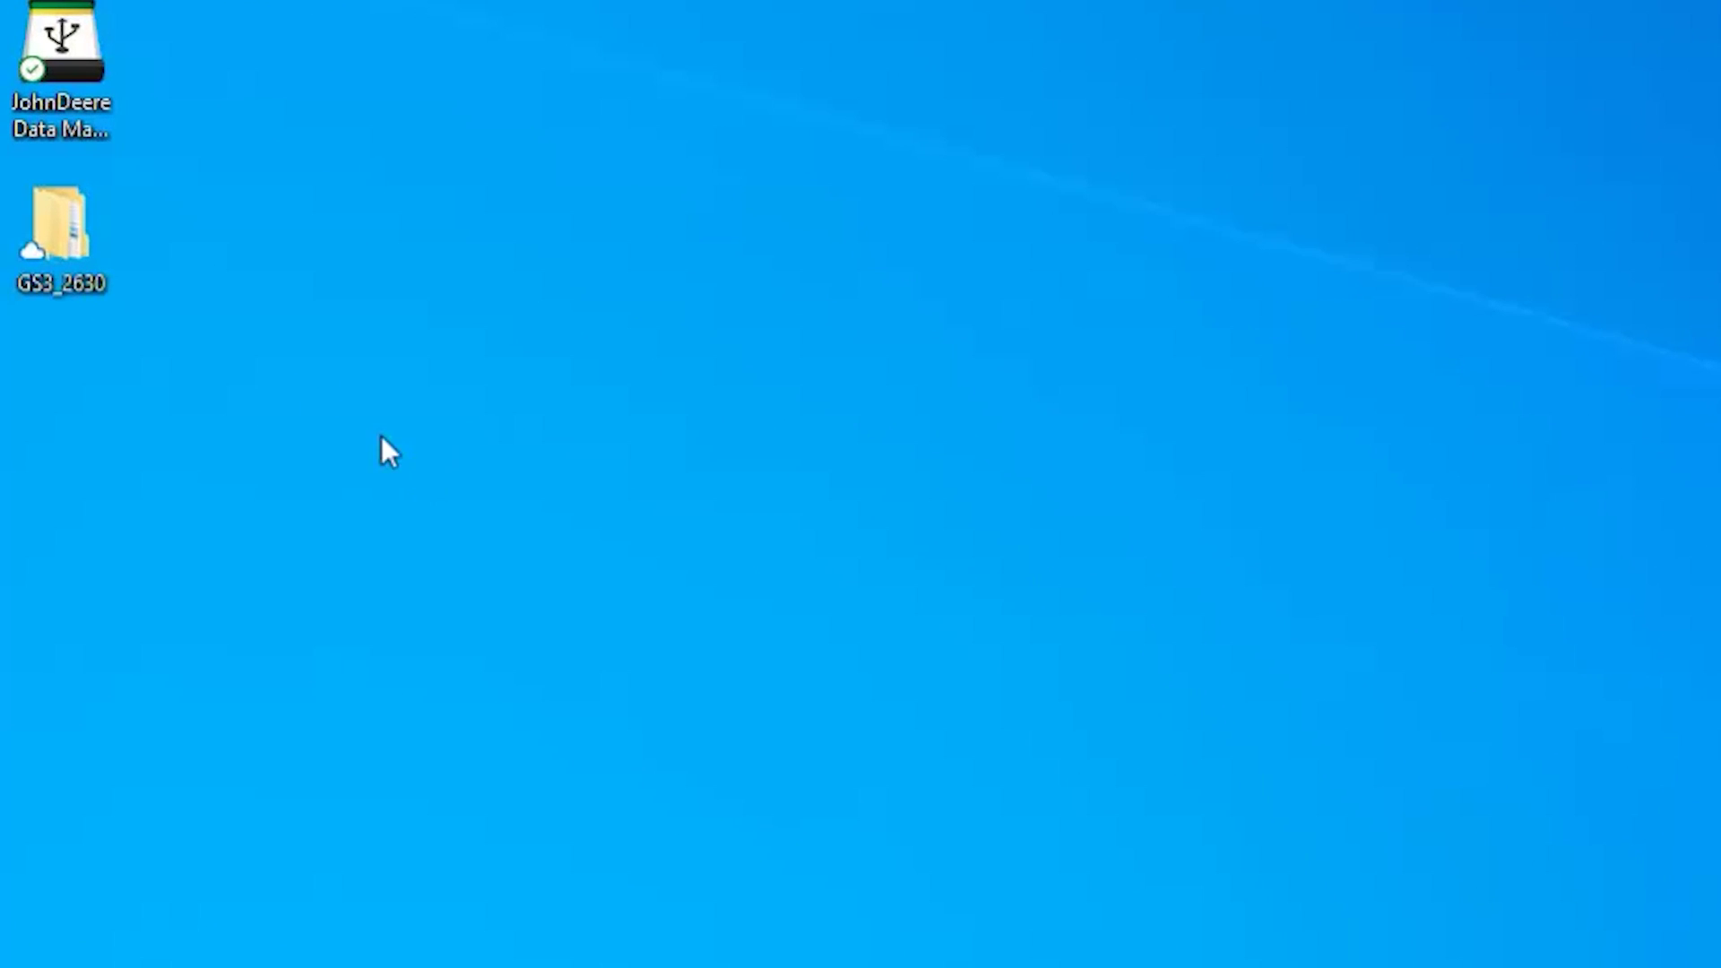
# Compress the GS3_2630 folder into GS3_2630.zip with 7-Zip.
pyautogui.rightClick(72, 271)
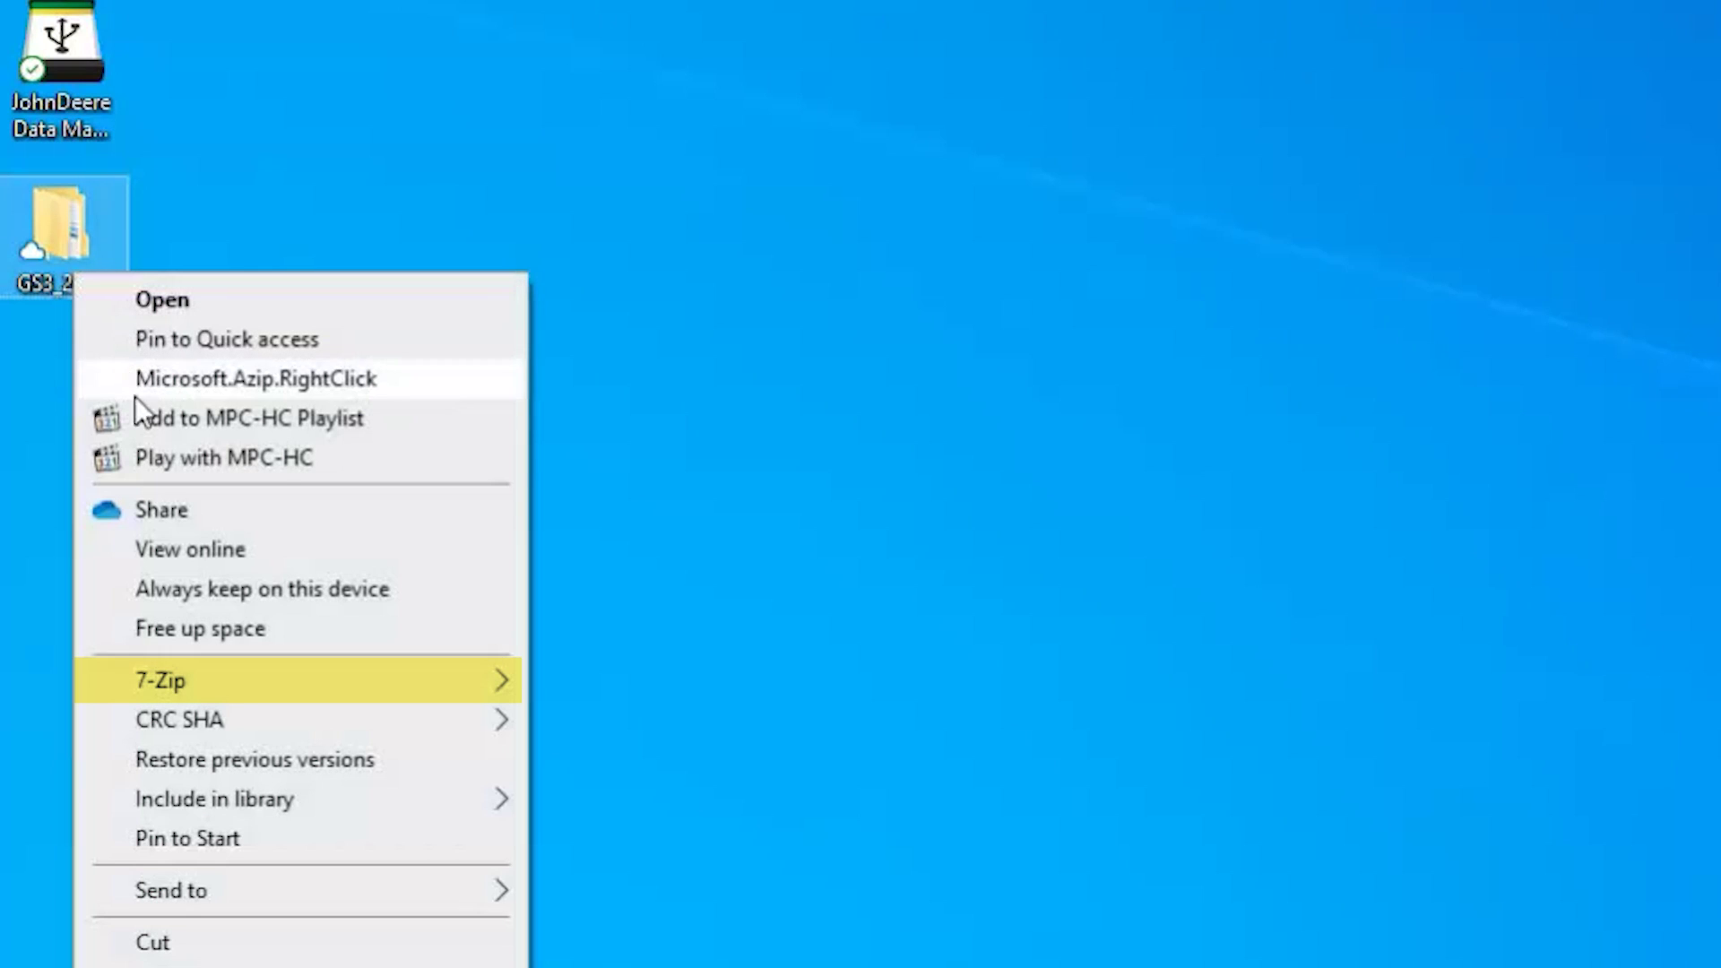
pyautogui.moveTo(220, 674)
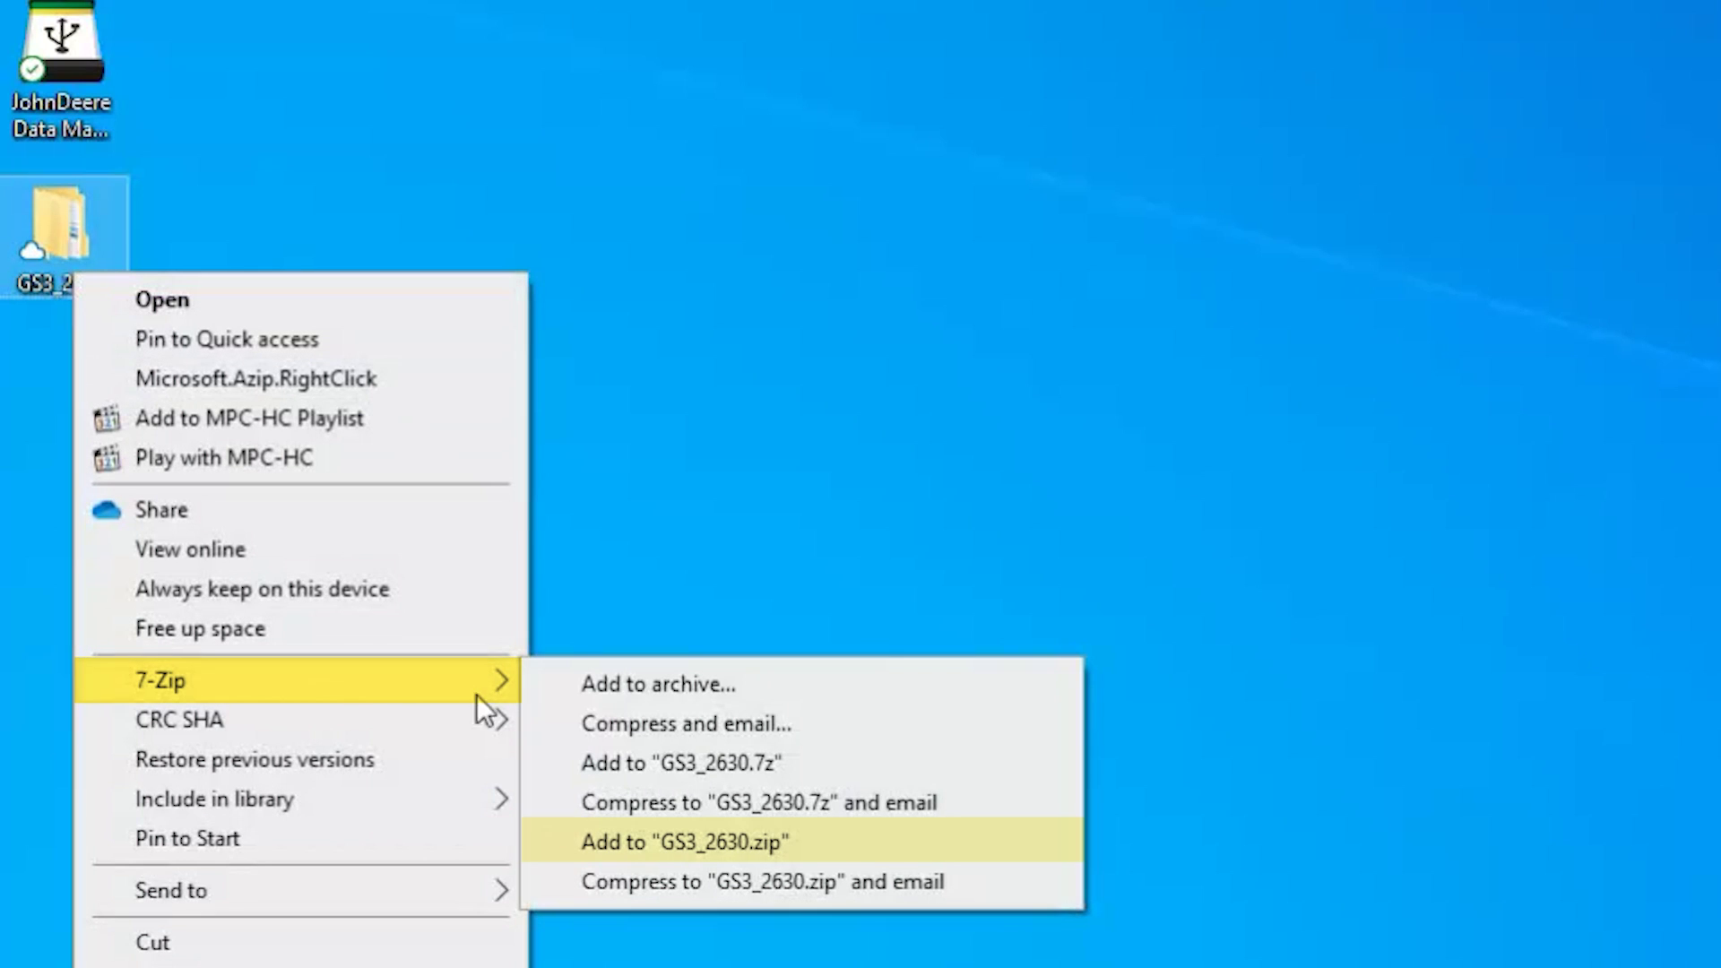
pyautogui.click(617, 841)
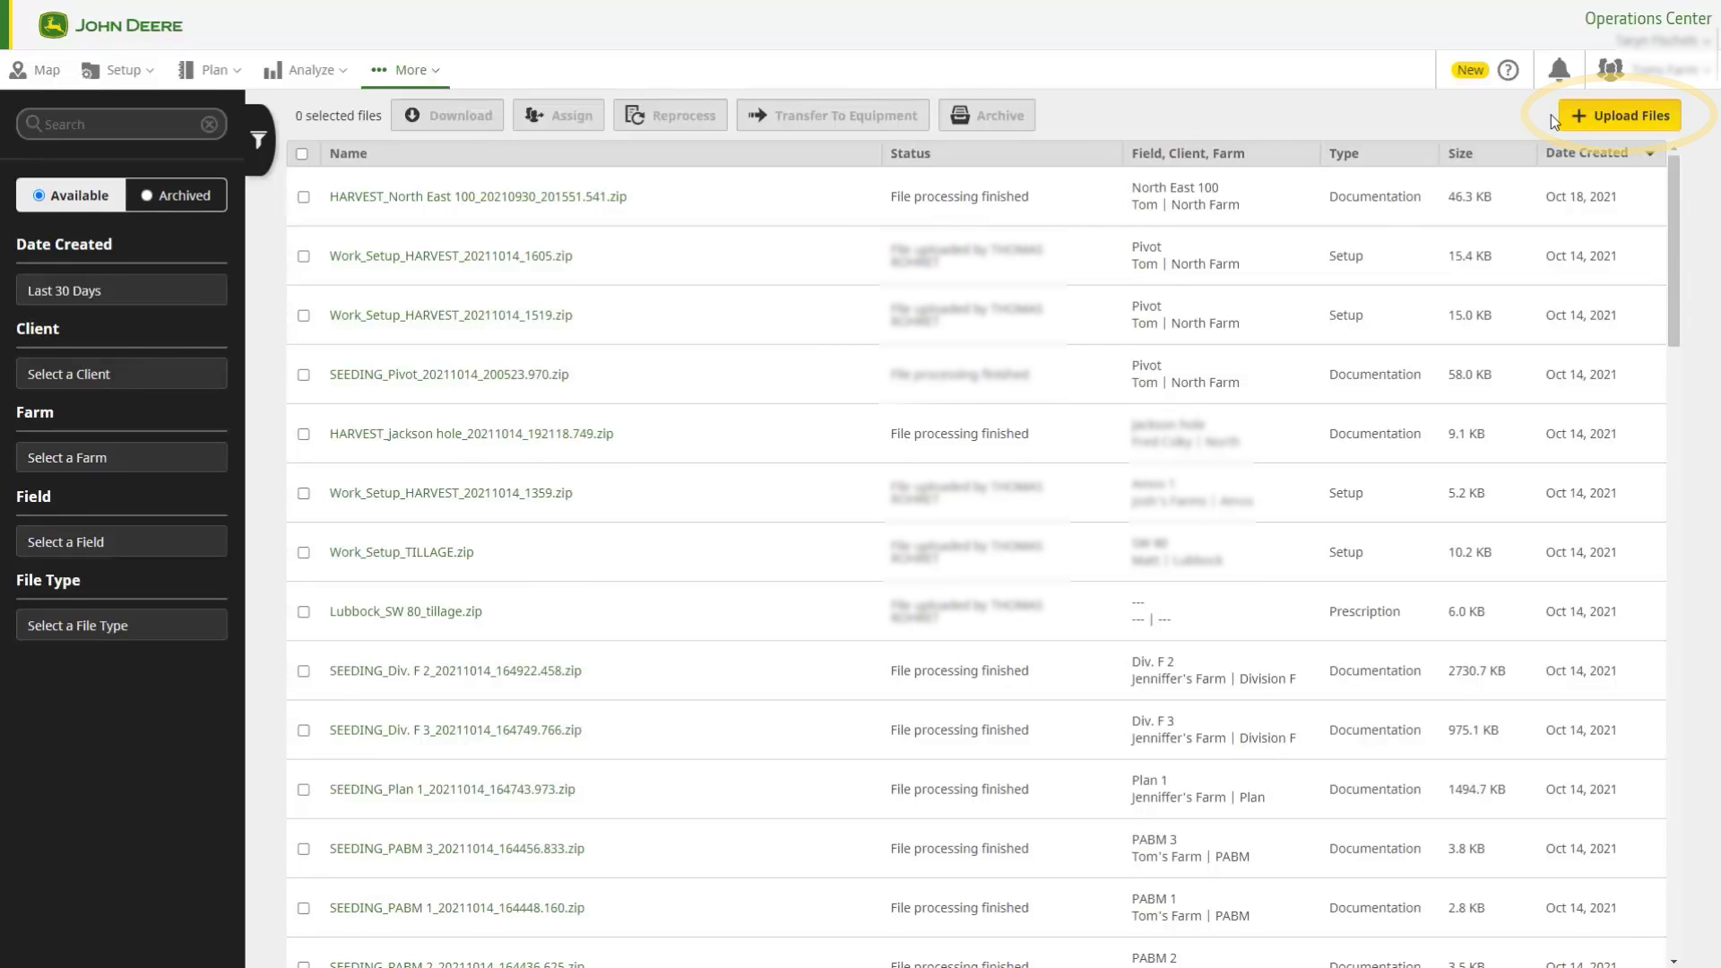
# Upload GS3_2630.zip by dragging it into the Upload Files dialog's drop zone.
pyautogui.click(1580, 115)
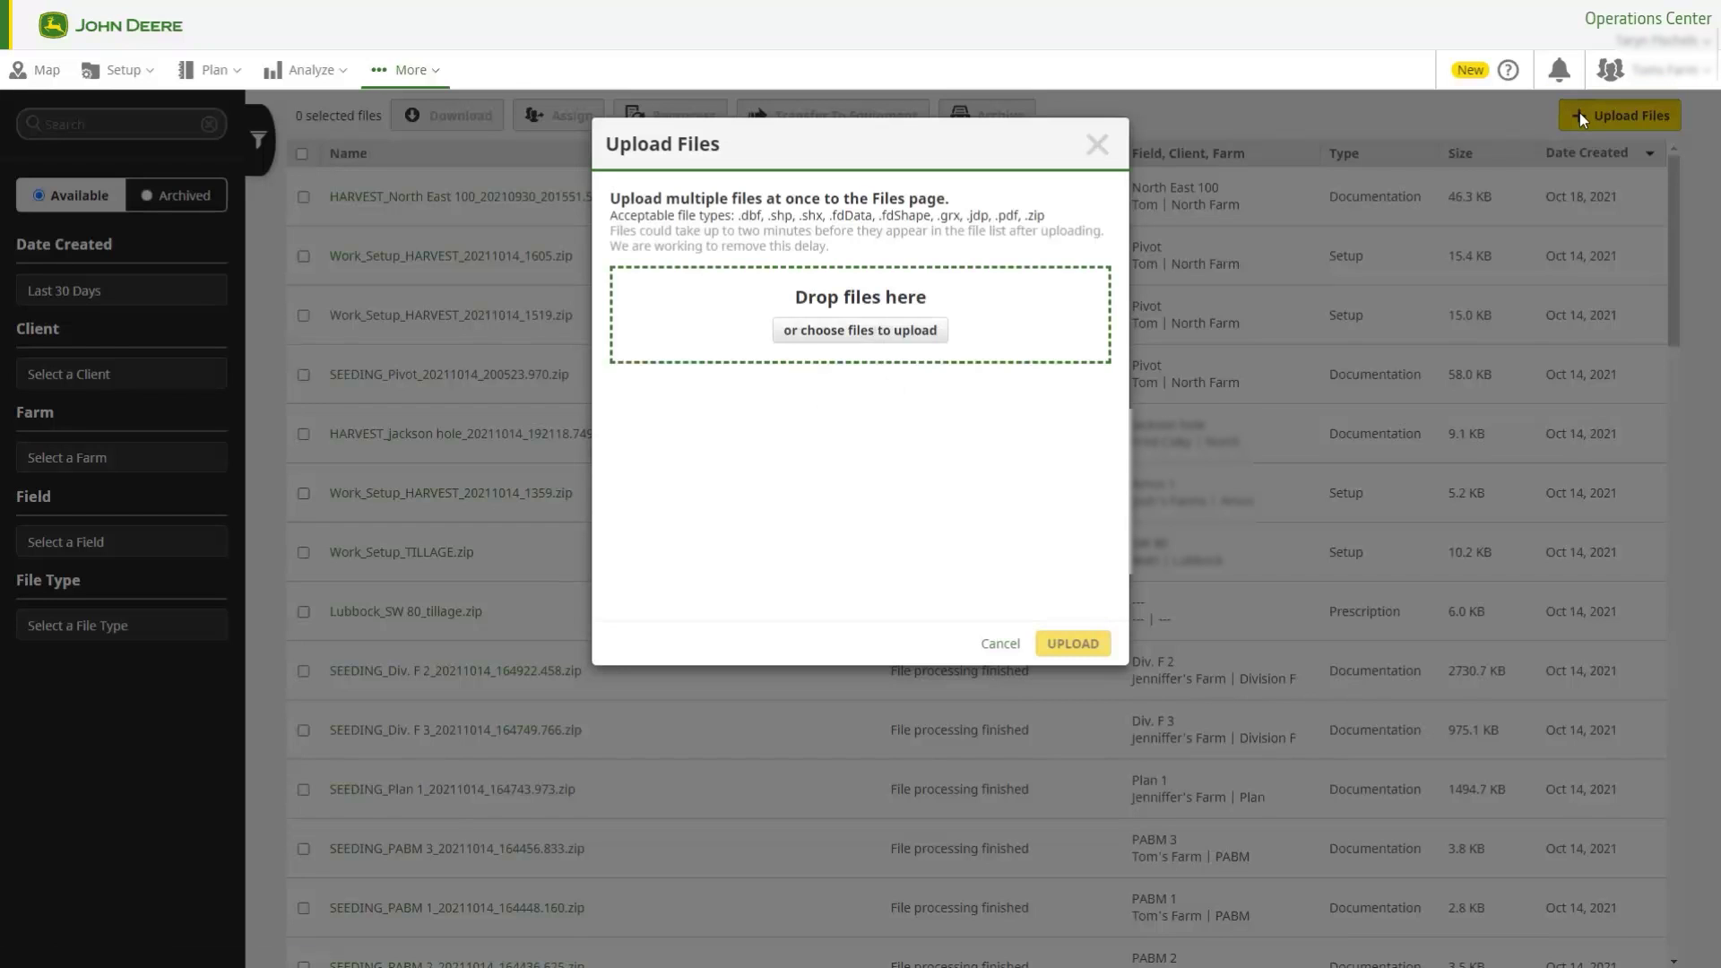
pyautogui.moveTo(135, 251); pyautogui.dragTo(631, 285)
pyautogui.moveTo(710, 331)
pyautogui.mouseDown()
pyautogui.moveTo(755, 338)
pyautogui.moveTo(741, 326)
pyautogui.mouseUp()
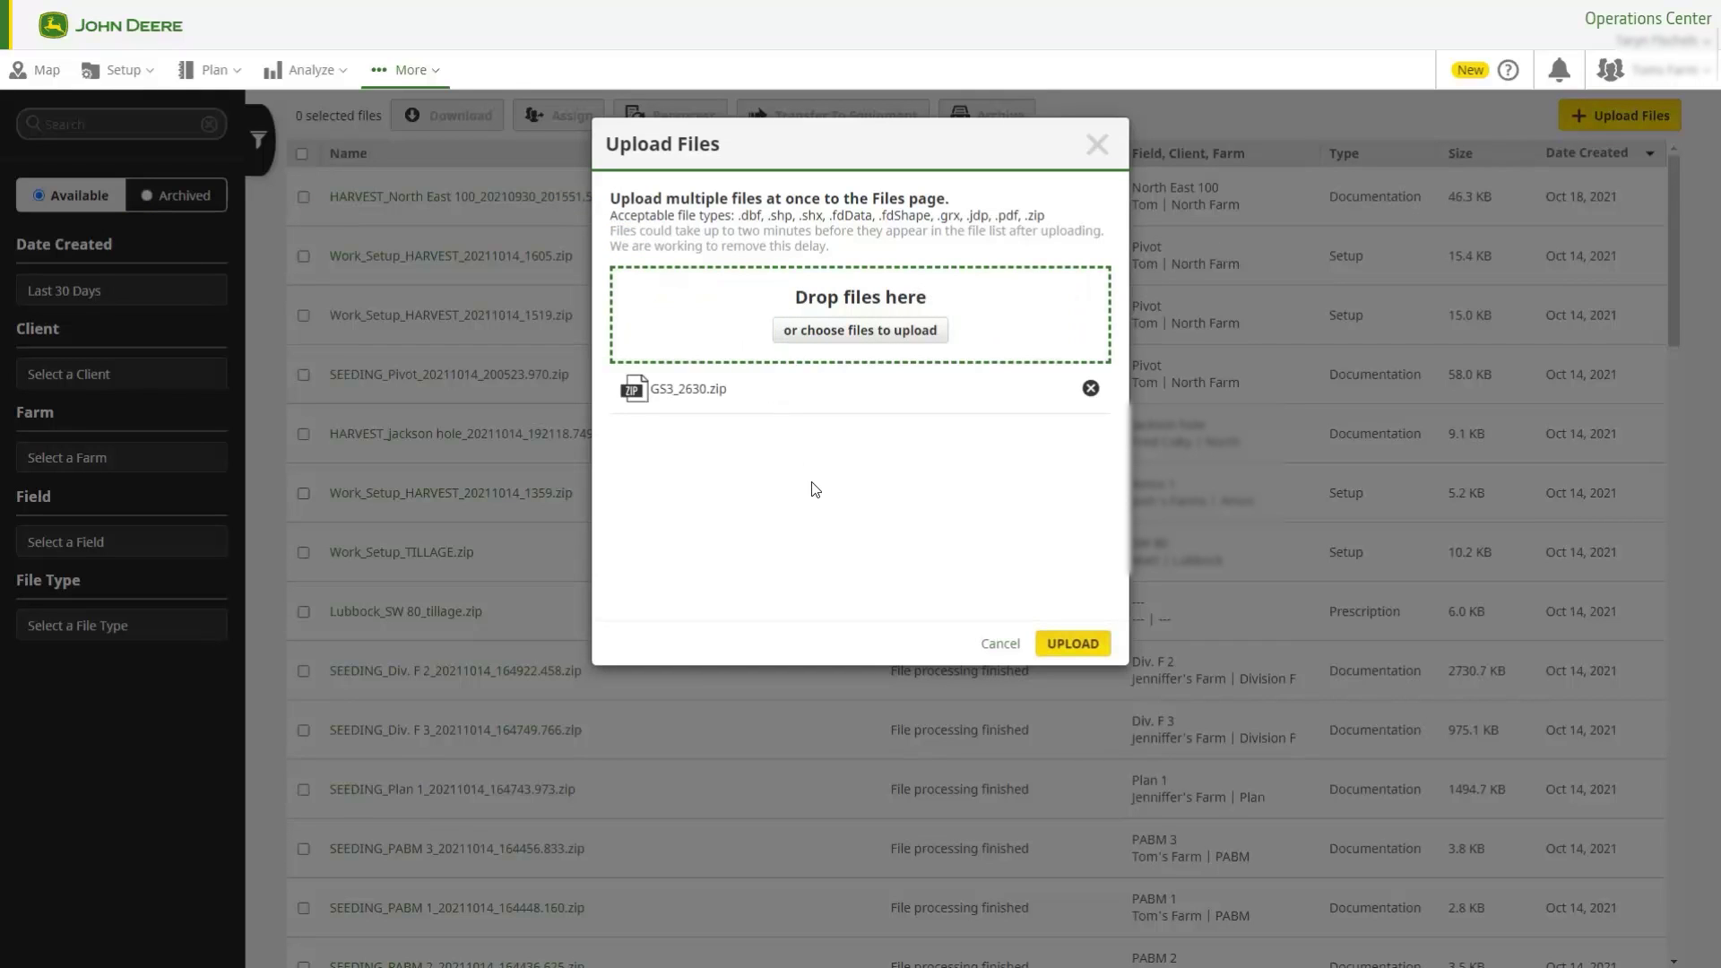
pyautogui.click(1051, 643)
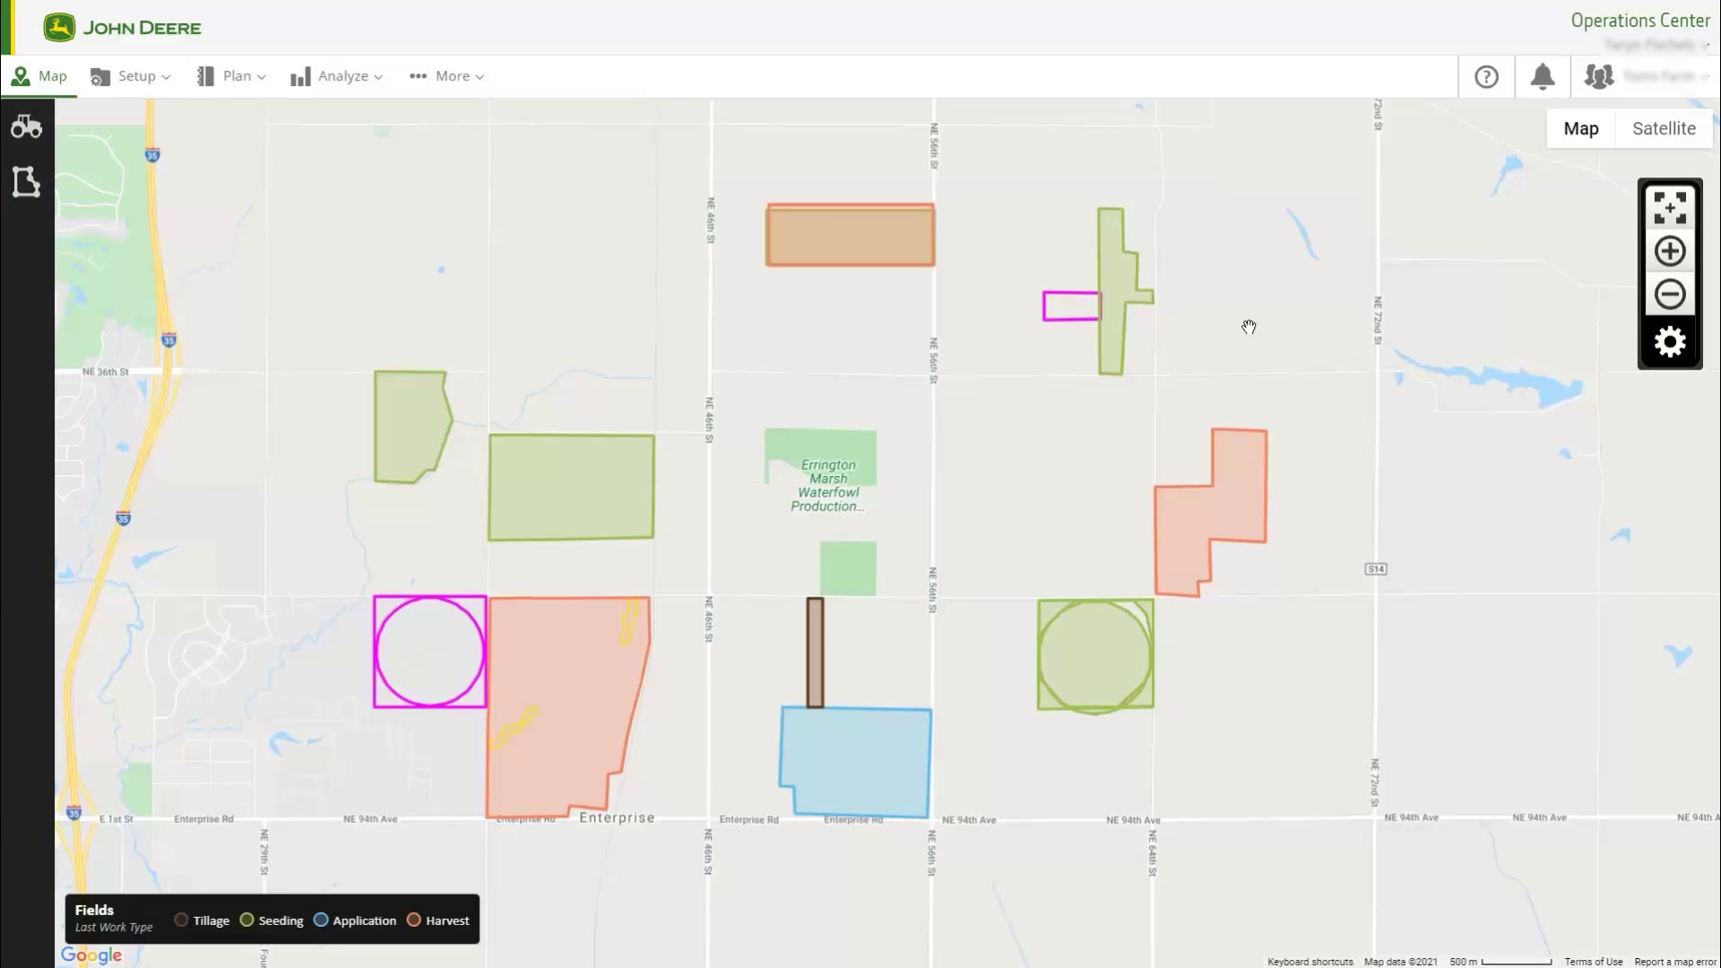
# Open Help Documentation from the ? help menu.
pyautogui.click(1495, 90)
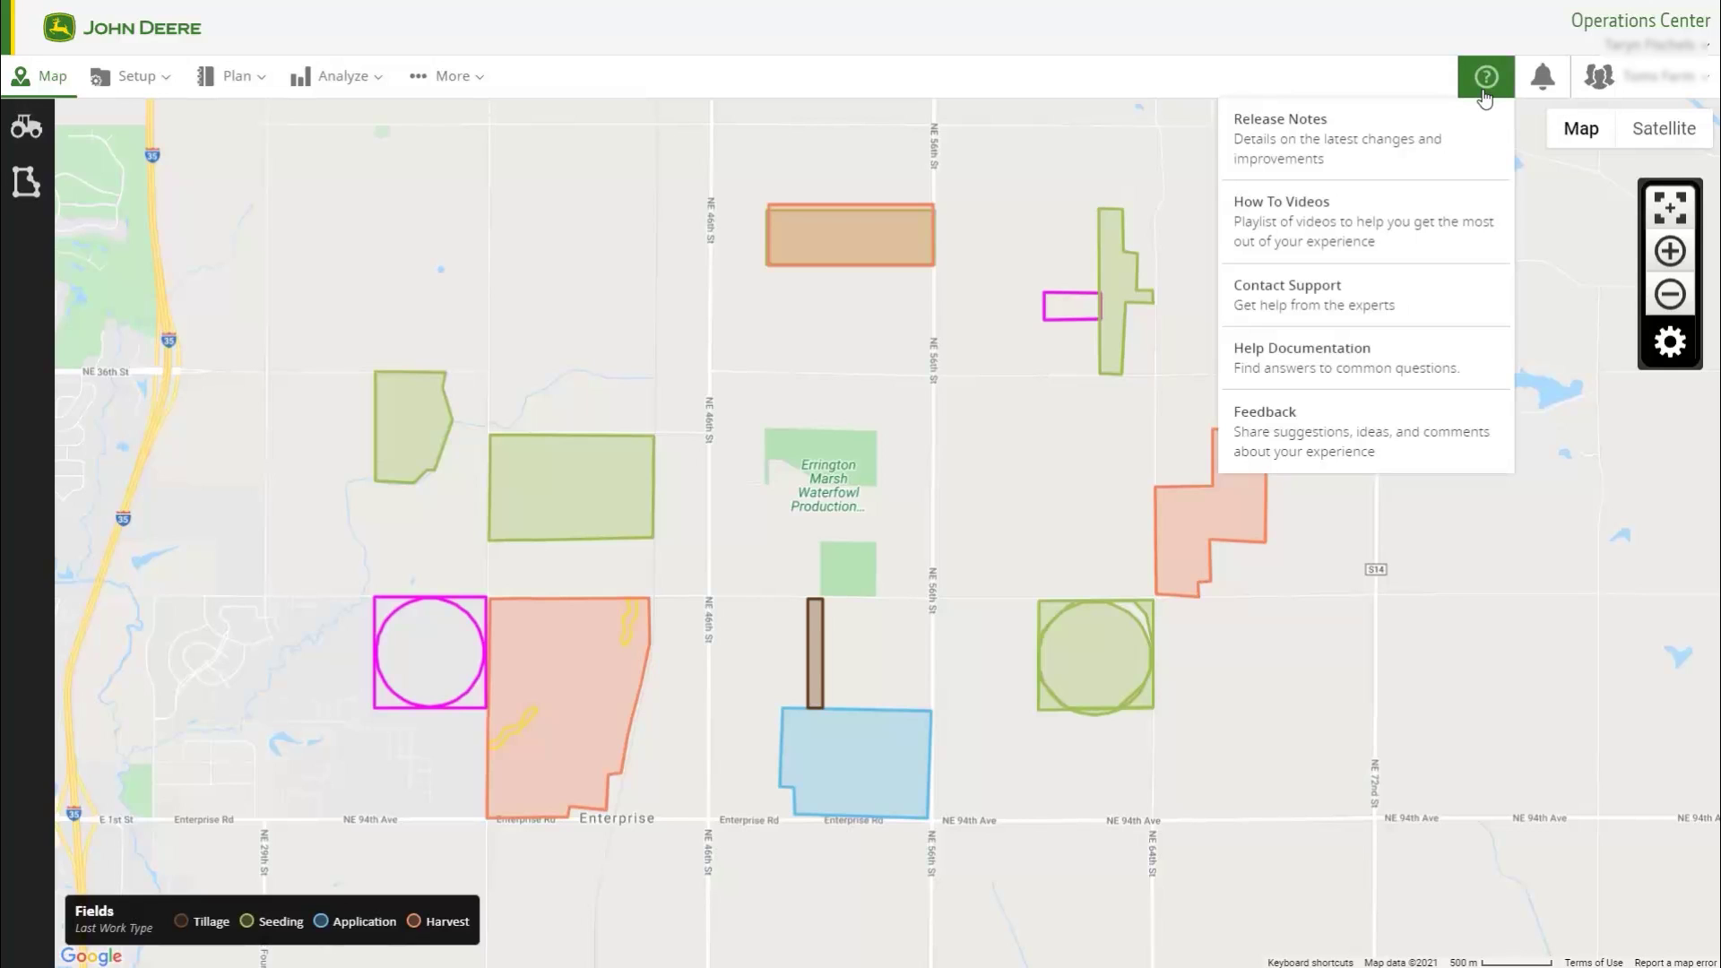
pyautogui.click(1455, 386)
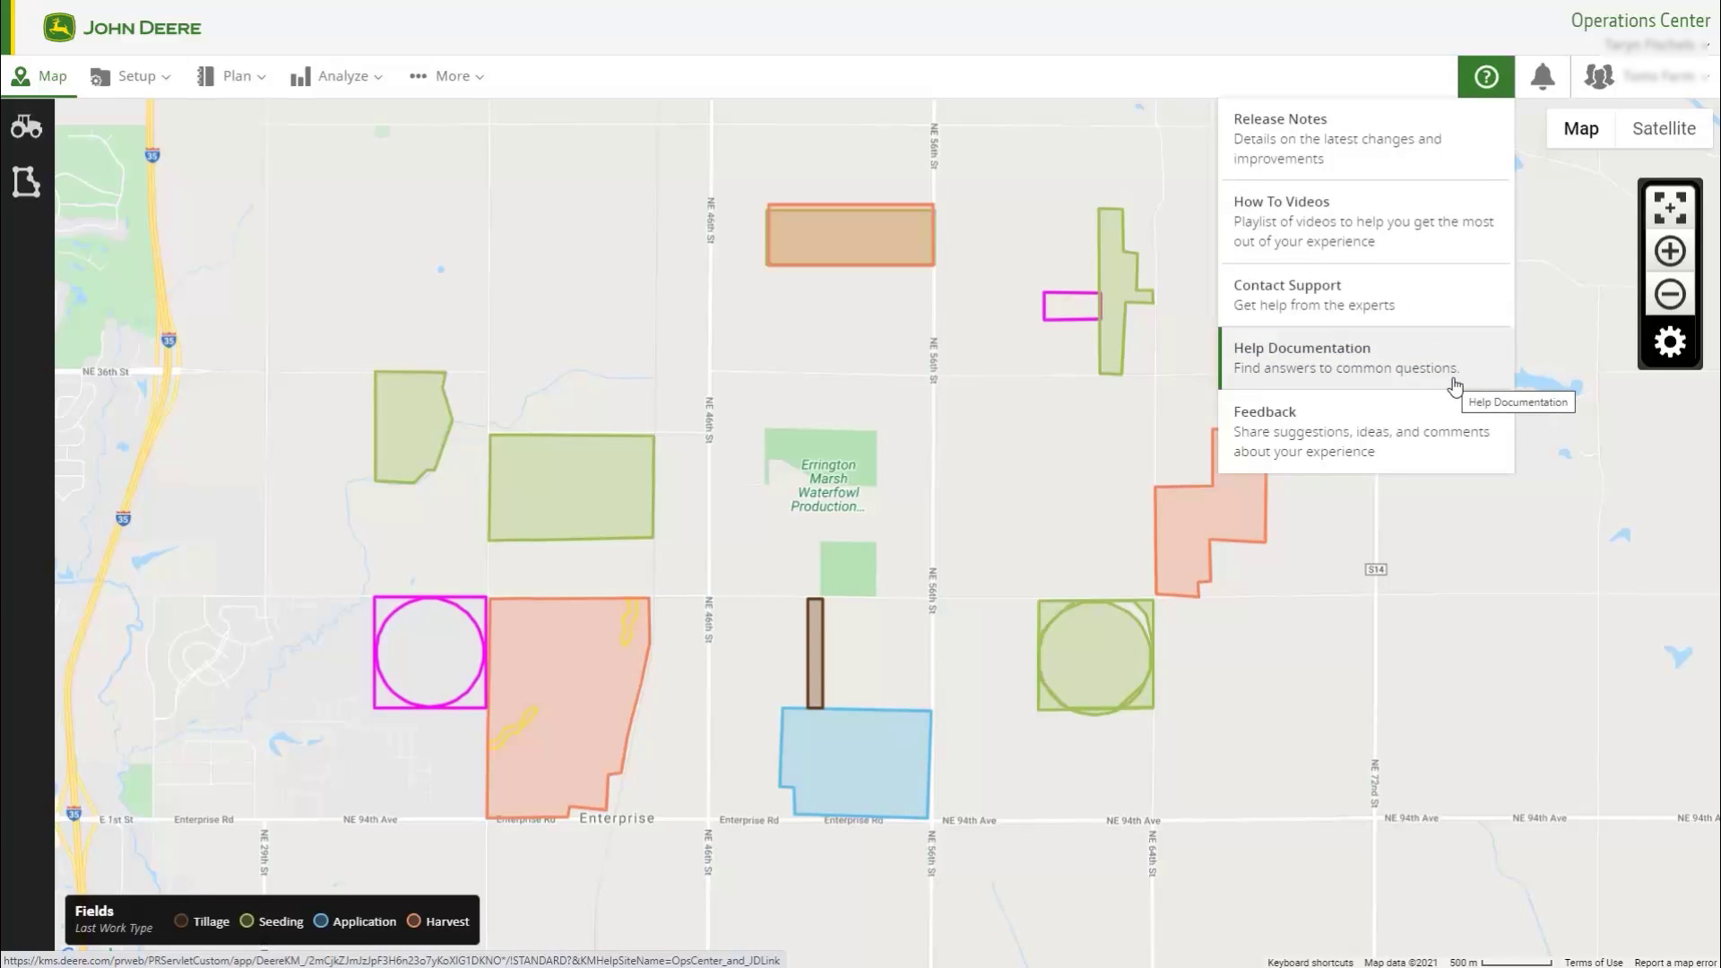